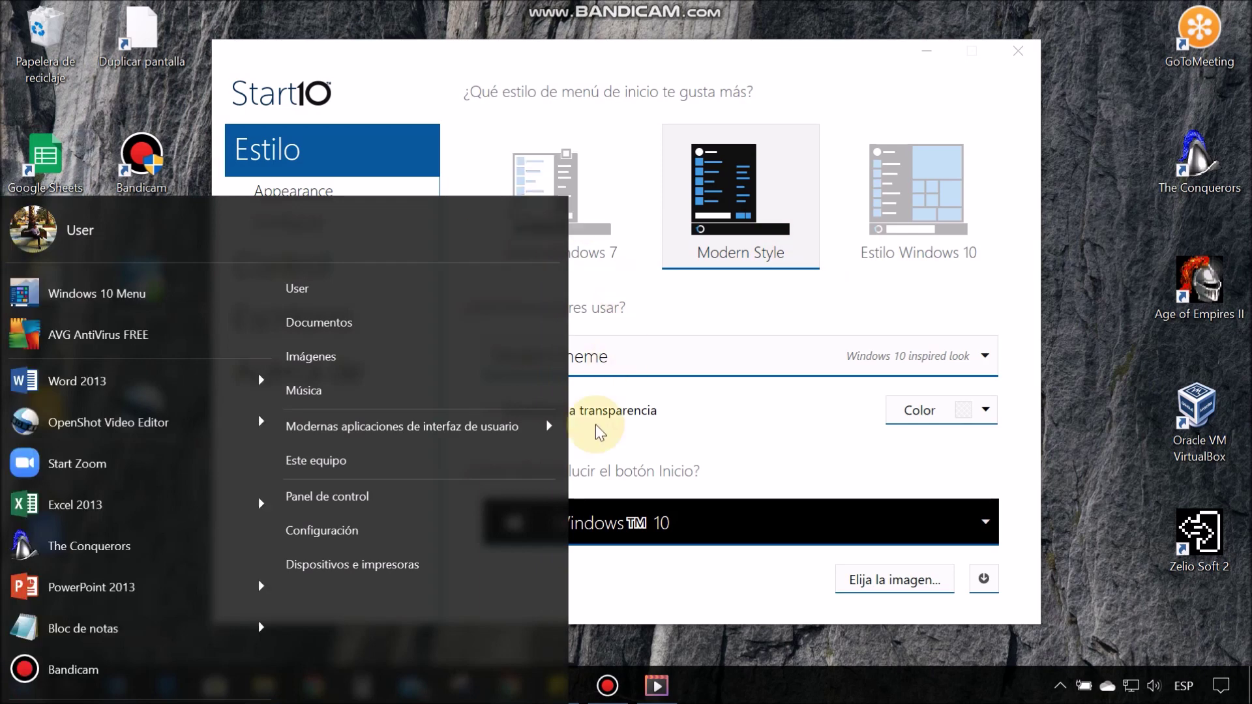
- Switch the Start menu style to Estilo Windows 7 and preview the resulting Start menu
{"action": "left_click", "coordinate": [767, 310]}
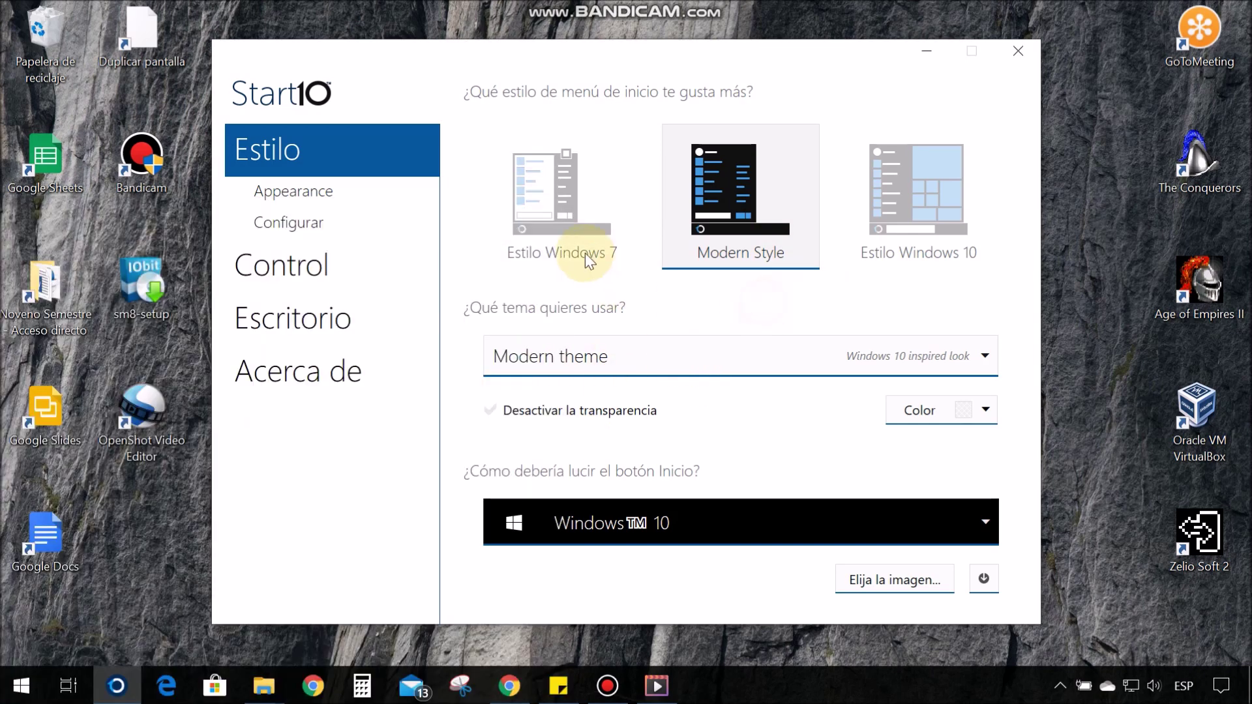
{"action": "left_click", "coordinate": [559, 214]}
{"action": "left_click", "coordinate": [21, 685]}
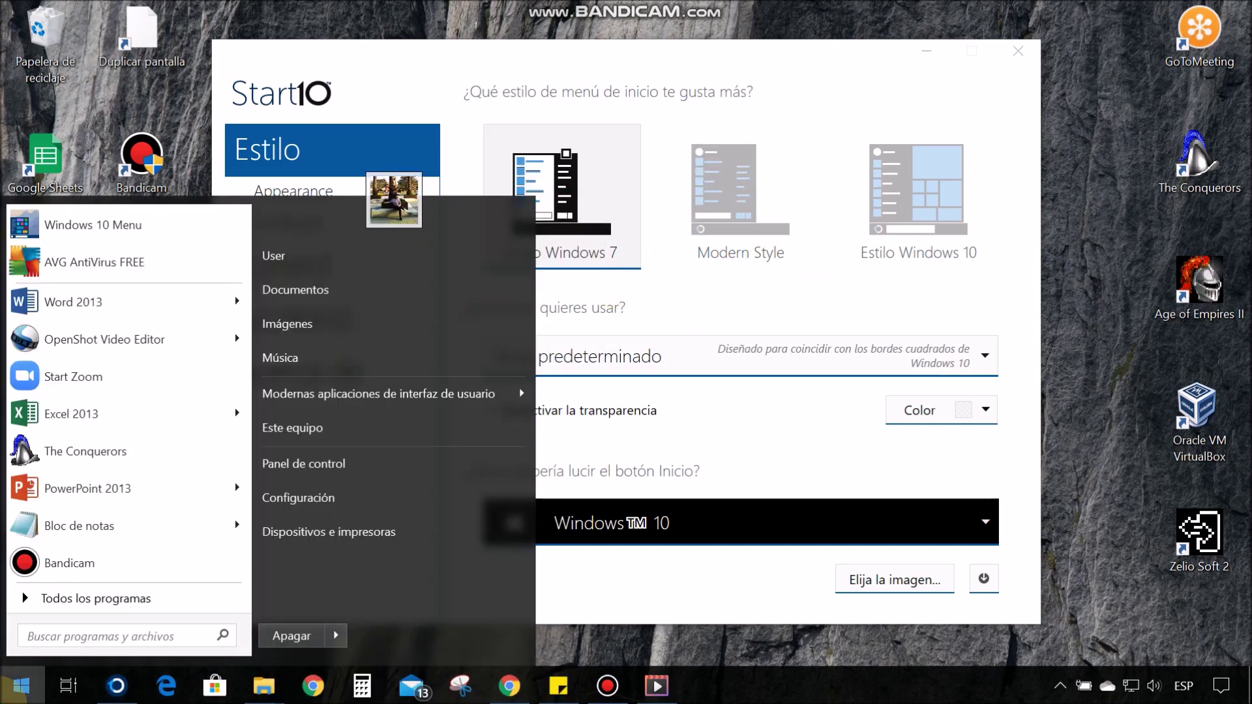
{"action": "left_click", "coordinate": [605, 189]}
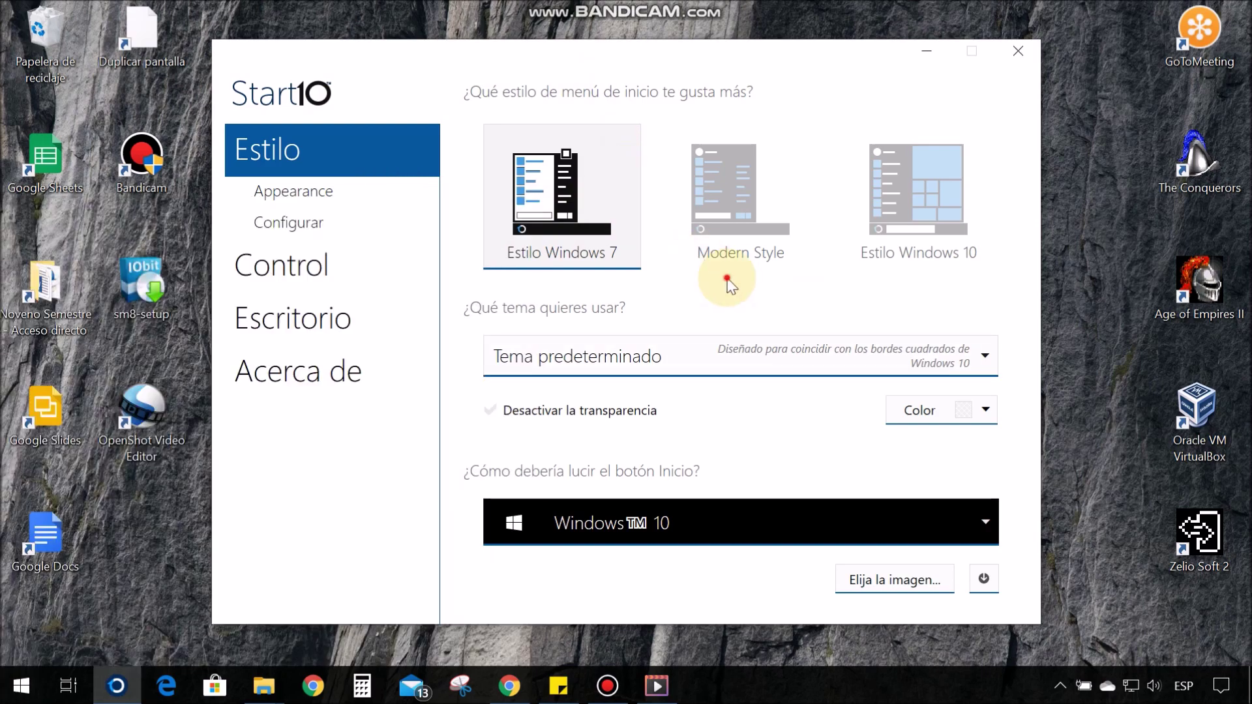
{"action": "left_click", "coordinate": [945, 49]}
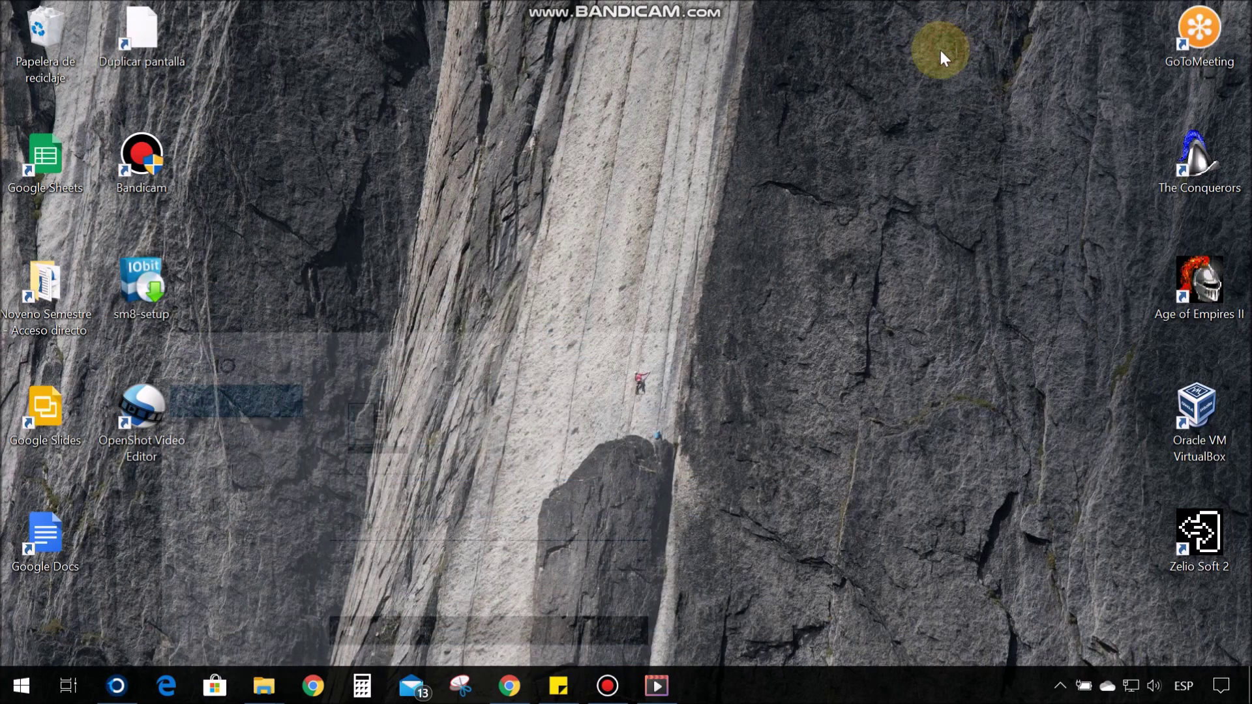
{"action": "left_click", "coordinate": [110, 688]}
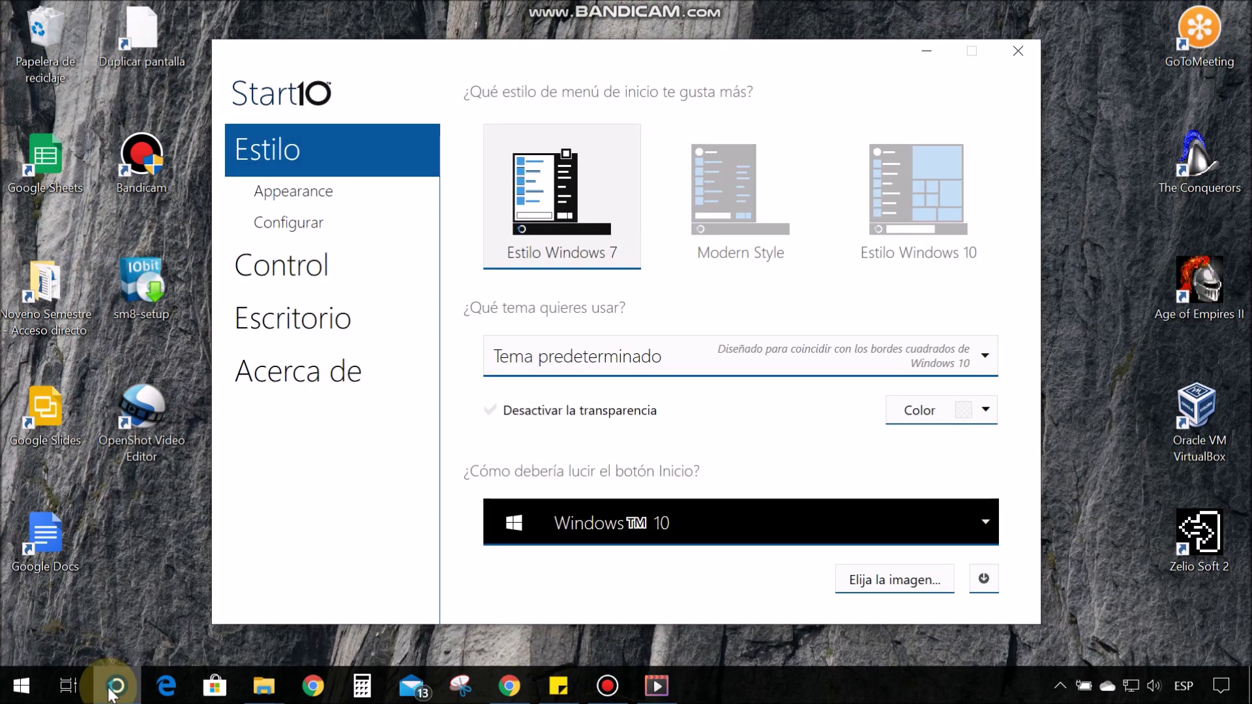
{"action": "left_click", "coordinate": [155, 307]}
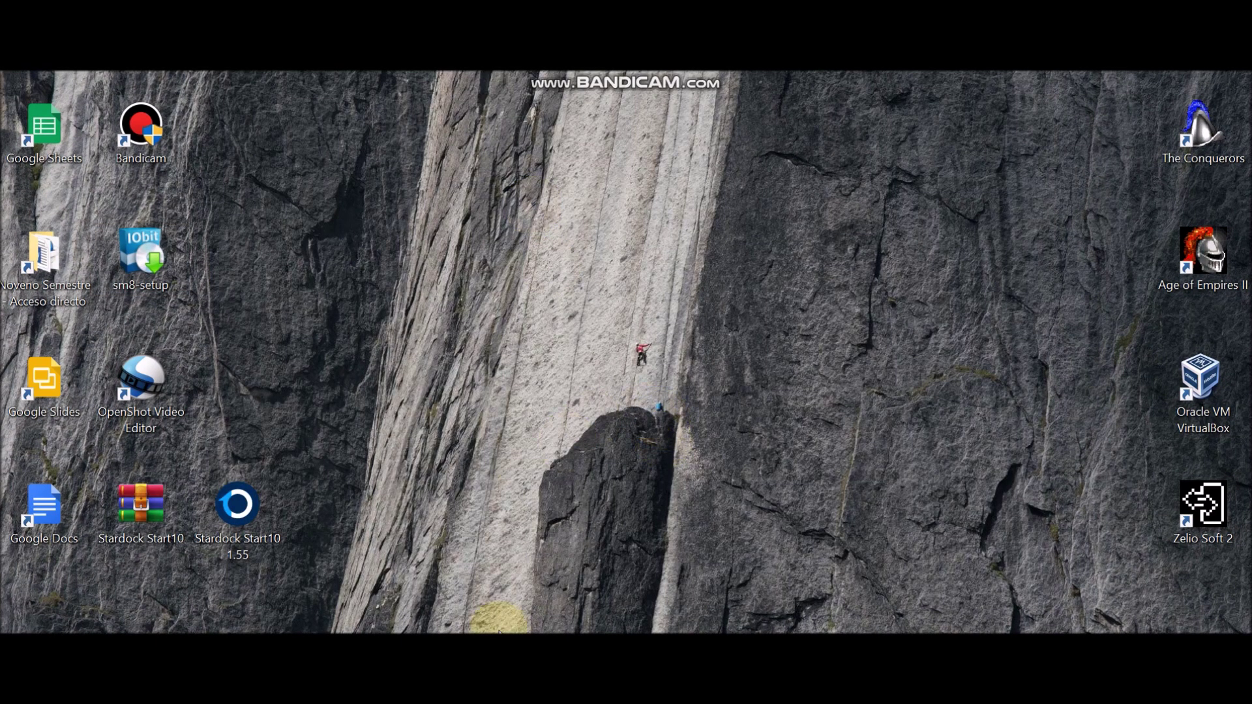
- Download the Start10 compressed archive from its MediaFire page
{"action": "left_click", "coordinate": [577, 605]}
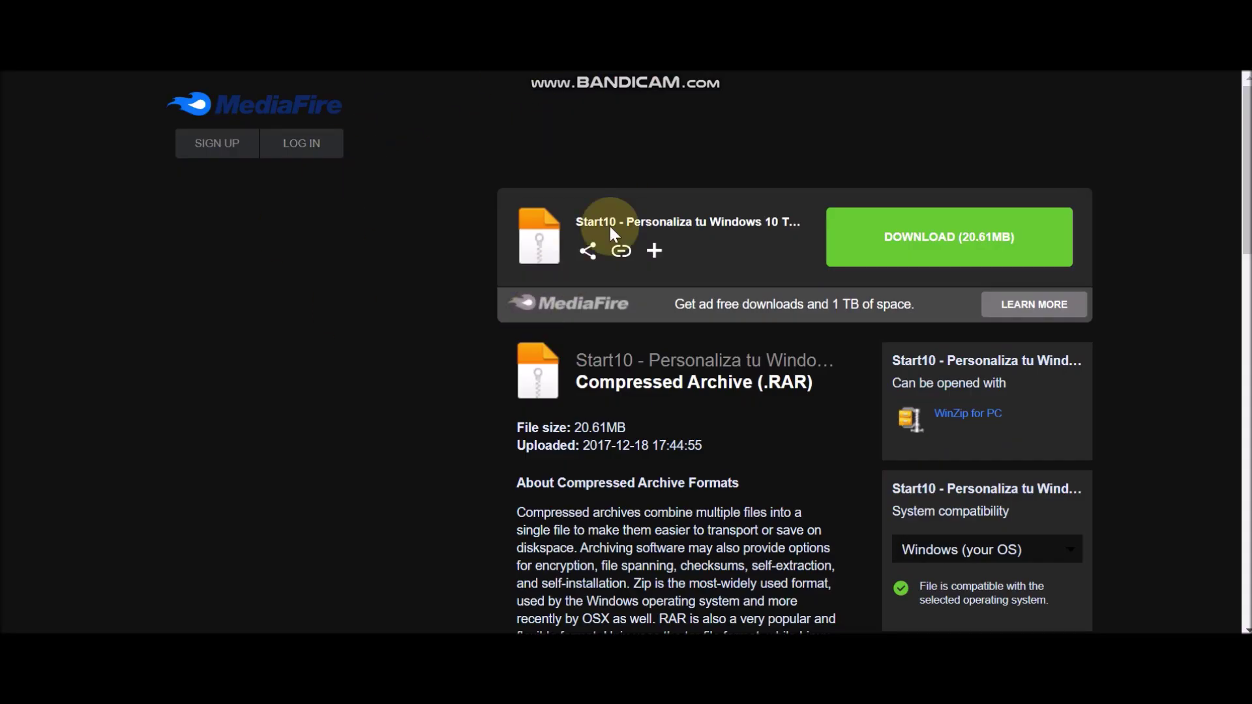
{"action": "left_click", "coordinate": [950, 240]}
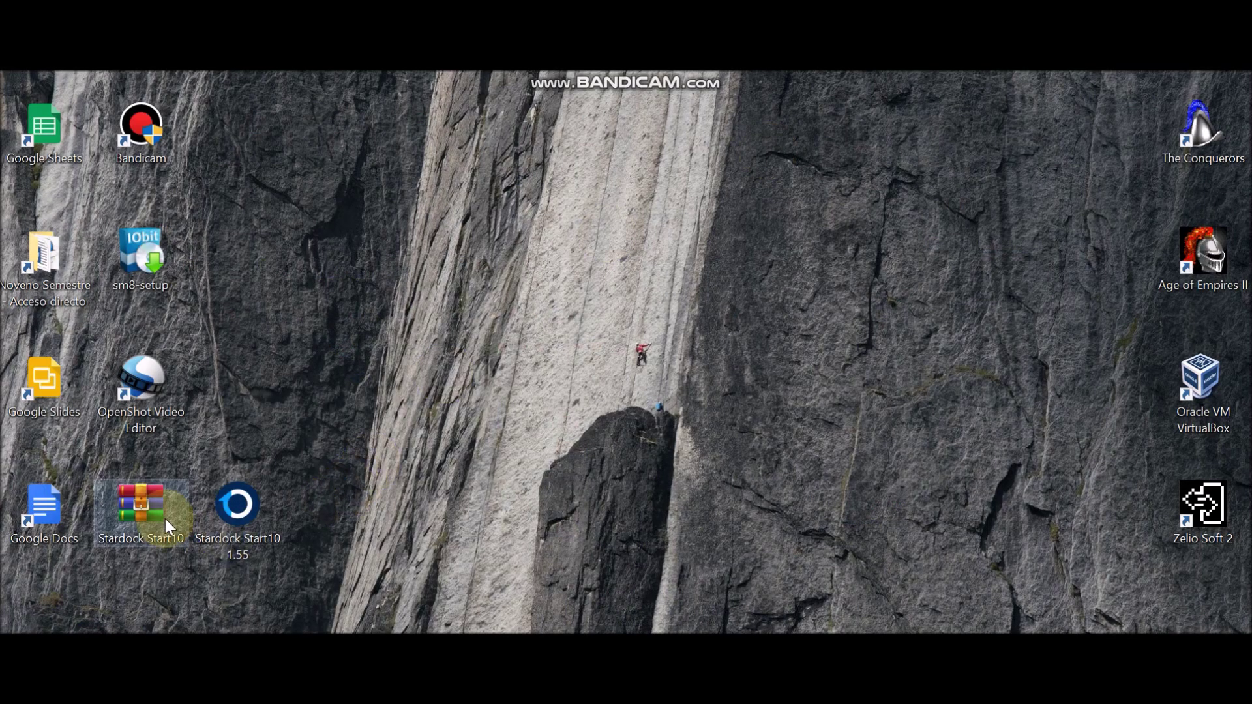
- Look at the extraction options for the Stardock Start10 archive on the desktop
{"action": "left_click", "coordinate": [160, 518]}
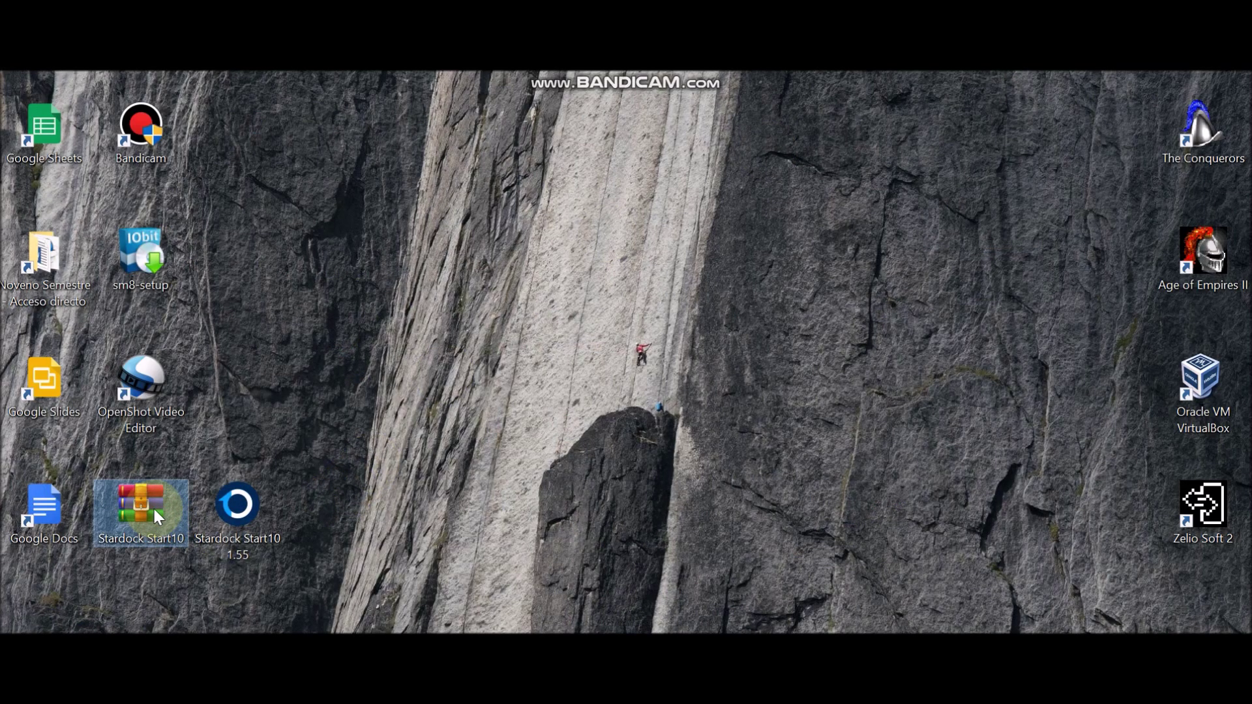
{"action": "right_click", "coordinate": [155, 511]}
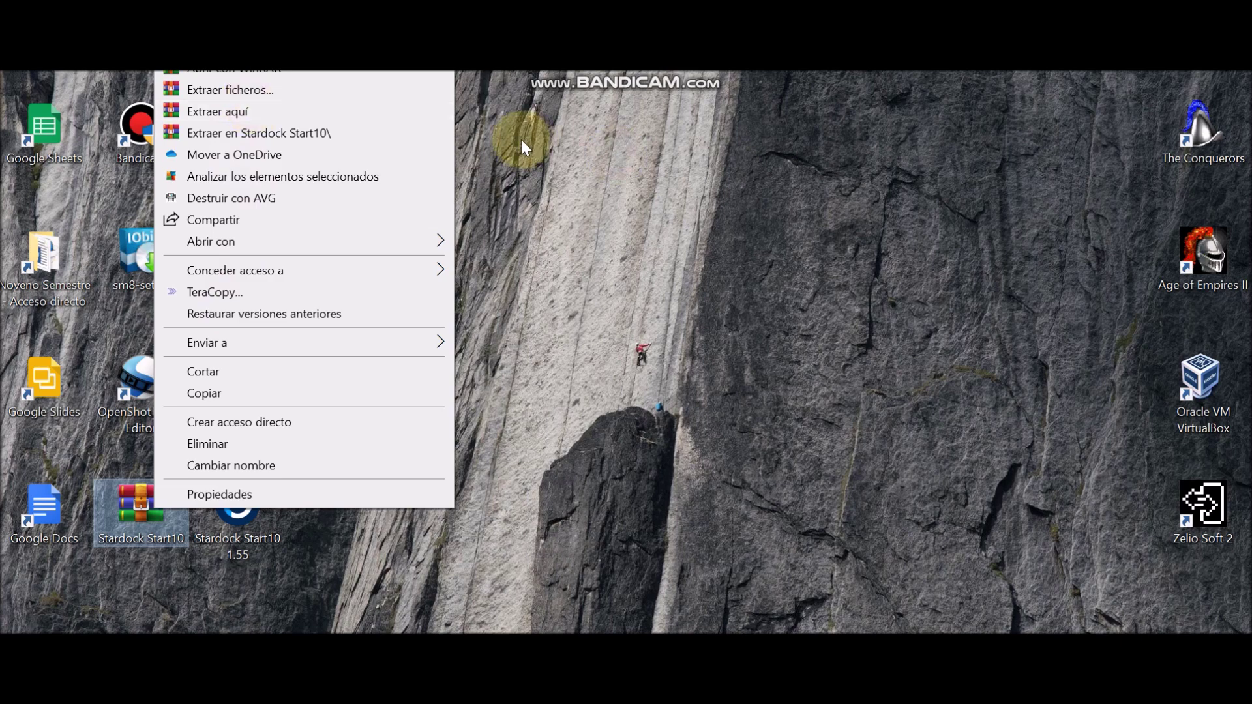
{"action": "left_click", "coordinate": [552, 155]}
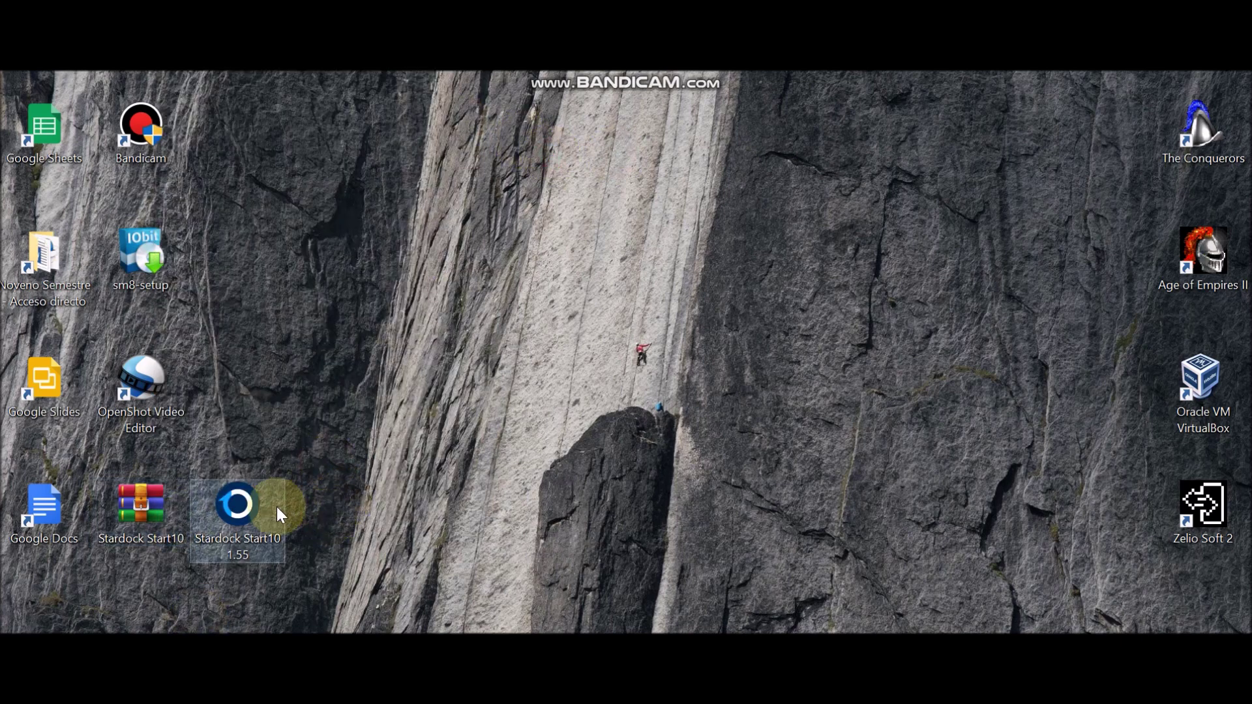
- Try to install Start10 by running the Stardock Start10 1.55 installer with Español as the setup language
{"action": "double_click", "coordinate": [241, 549]}
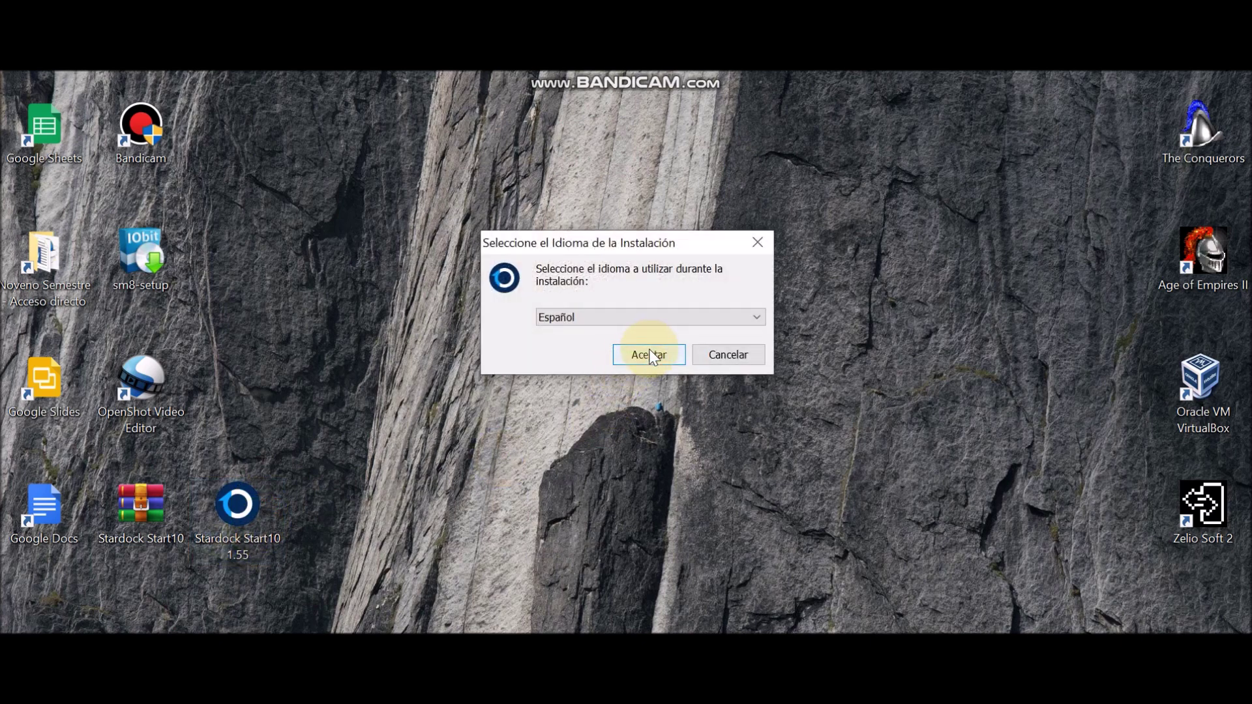
{"action": "left_click", "coordinate": [649, 356]}
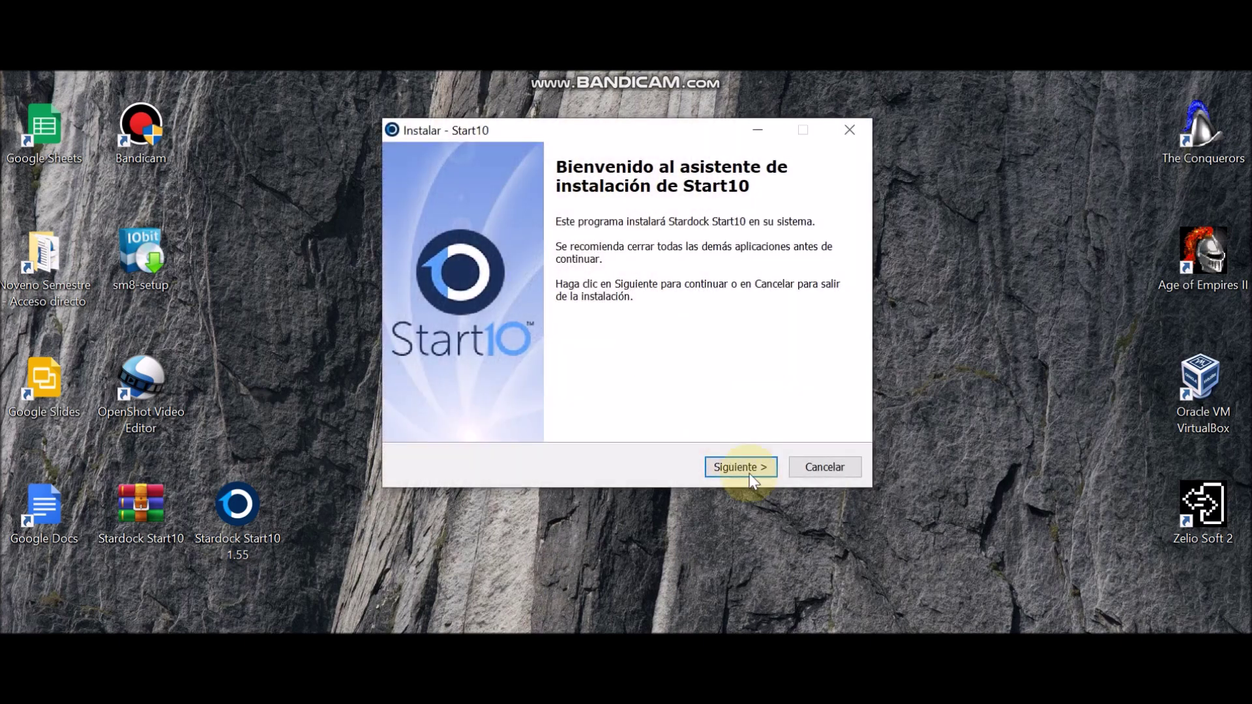
{"action": "left_click", "coordinate": [751, 471]}
{"action": "left_click", "coordinate": [749, 471]}
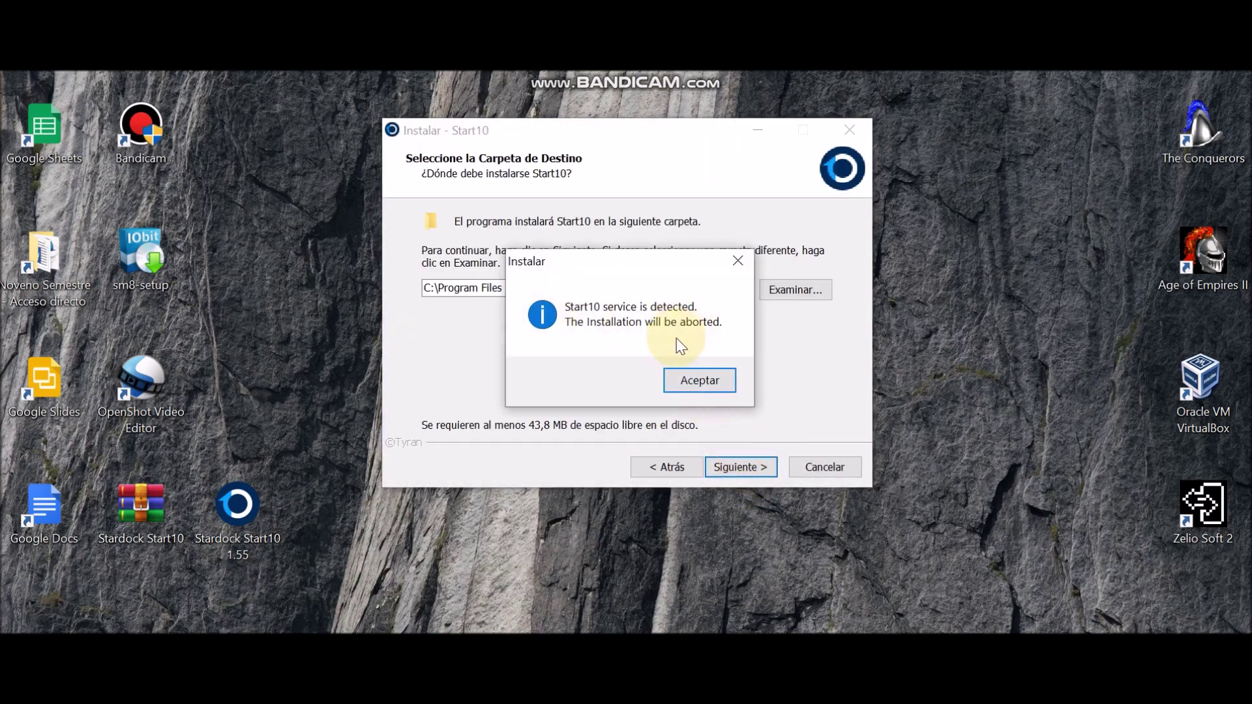
{"action": "left_click", "coordinate": [695, 377]}
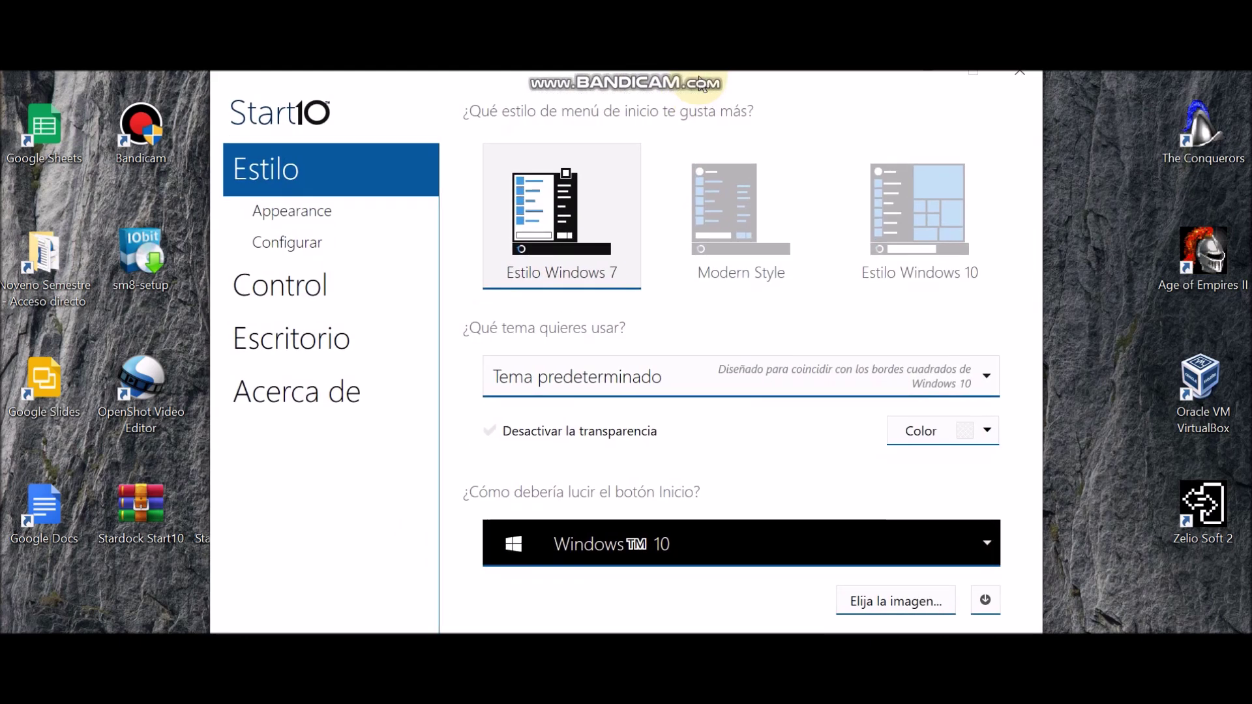
- Reposition the Start10 settings window and preview the Start menu in the Windows 7 style
{"action": "left_click_drag", "start_coordinate": [671, 108], "coordinate": [674, 80]}
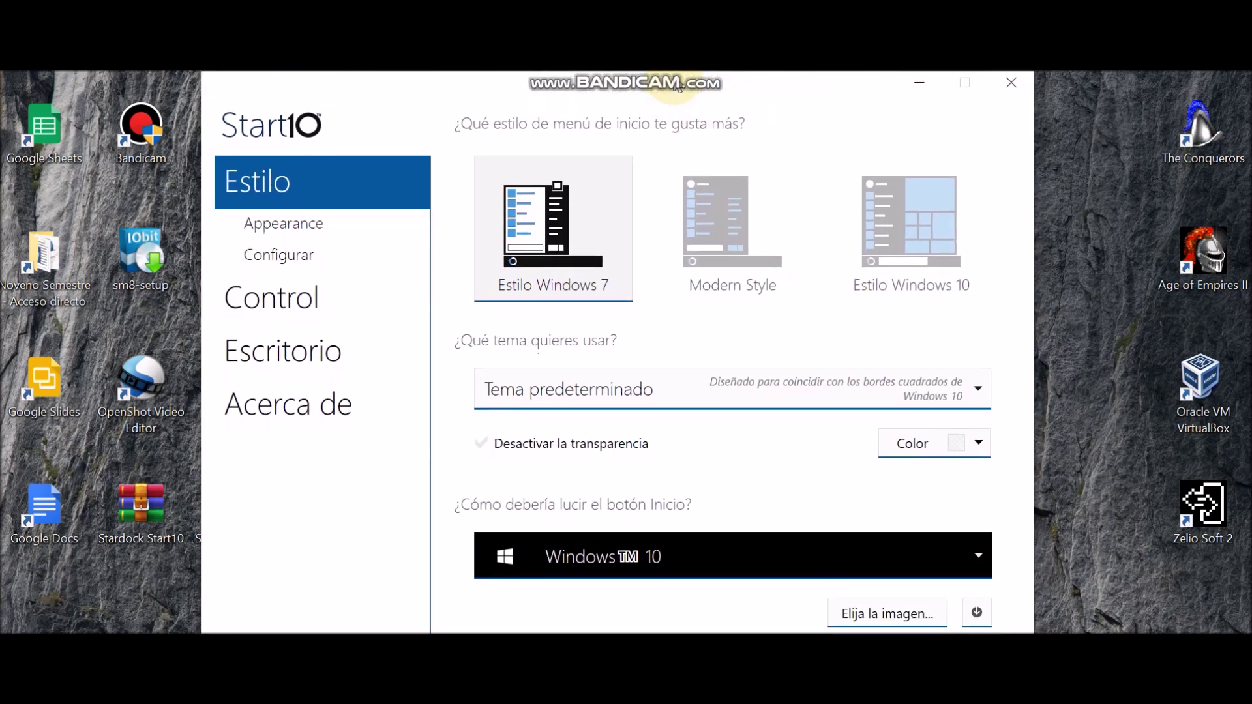
{"action": "key", "text": "super"}
{"action": "key", "text": "super"}
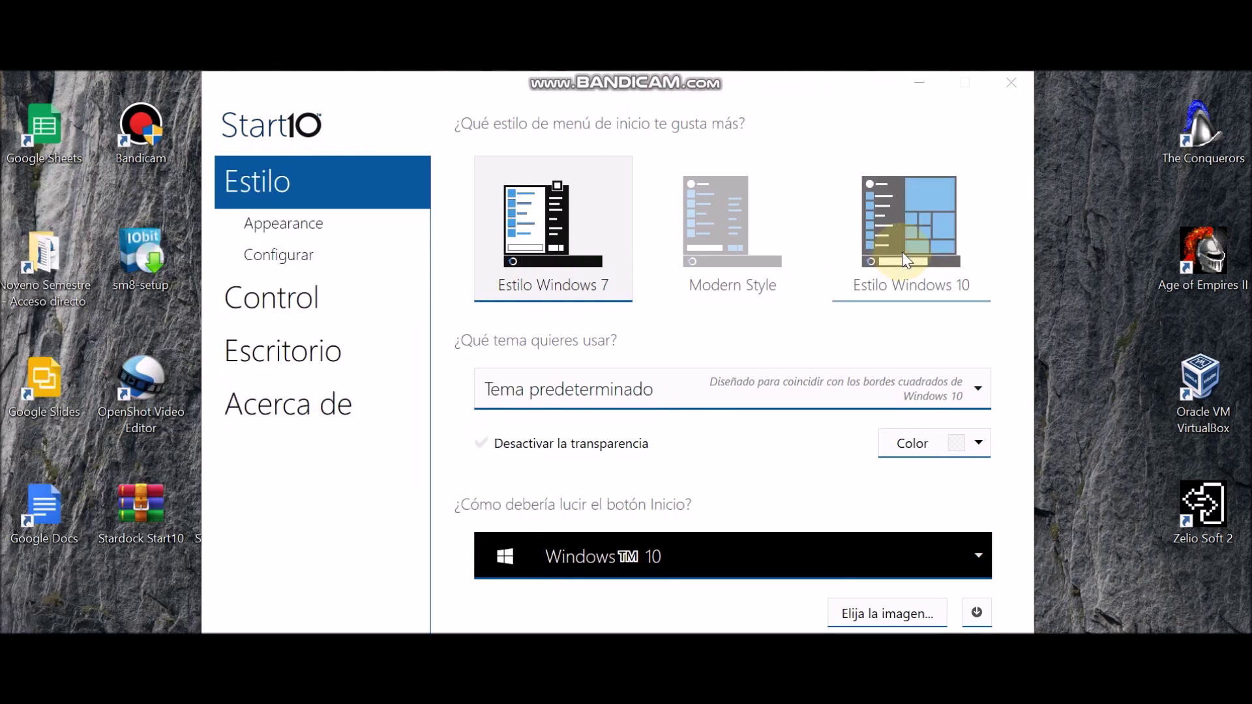
- Apply Estilo Windows 10 as the Start menu style and preview the tiled Start menu
{"action": "left_click", "coordinate": [911, 222]}
{"action": "left_click", "coordinate": [1012, 82]}
{"action": "key", "text": "super"}
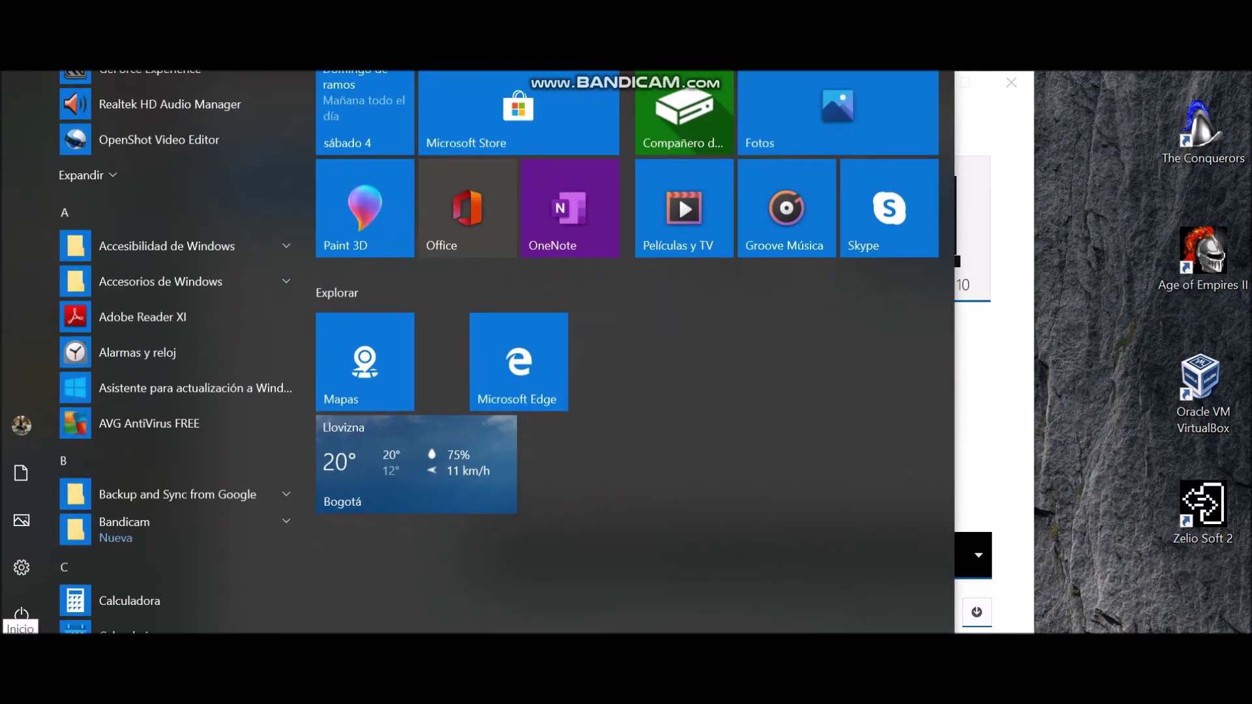
{"action": "key", "text": "super"}
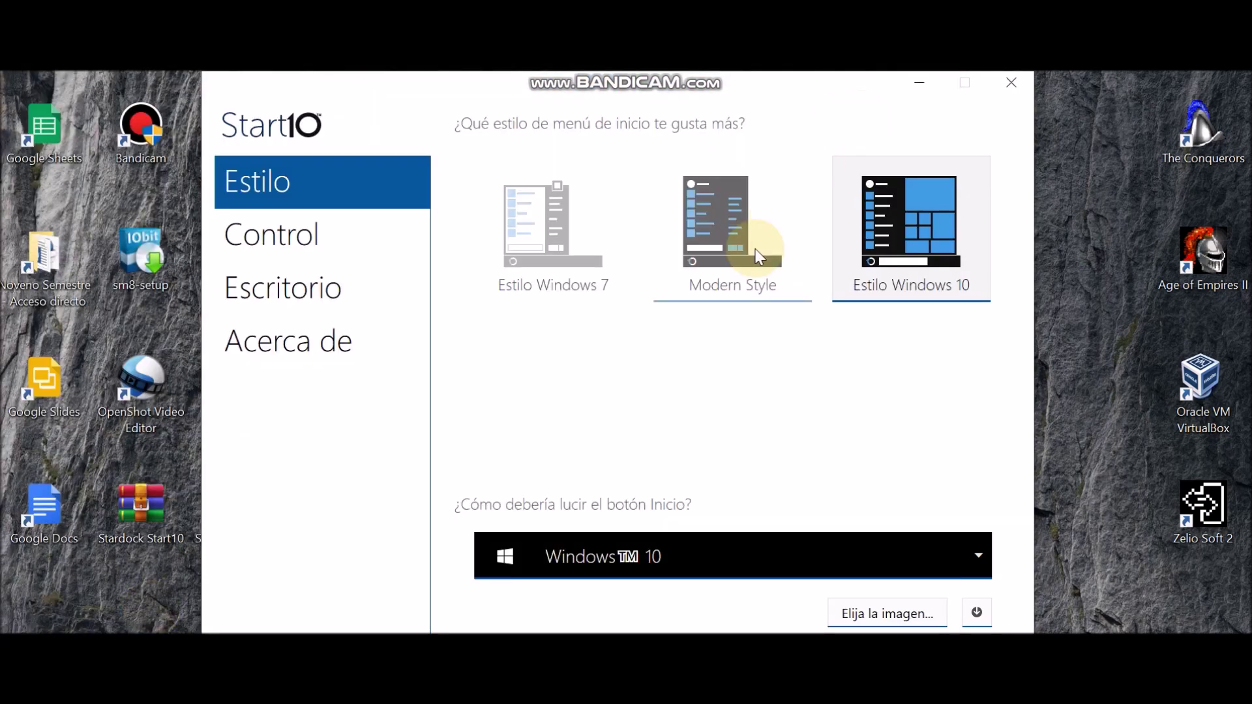
- Change the Start menu style to Modern Style and open the Start menu to preview it
{"action": "left_click", "coordinate": [758, 257]}
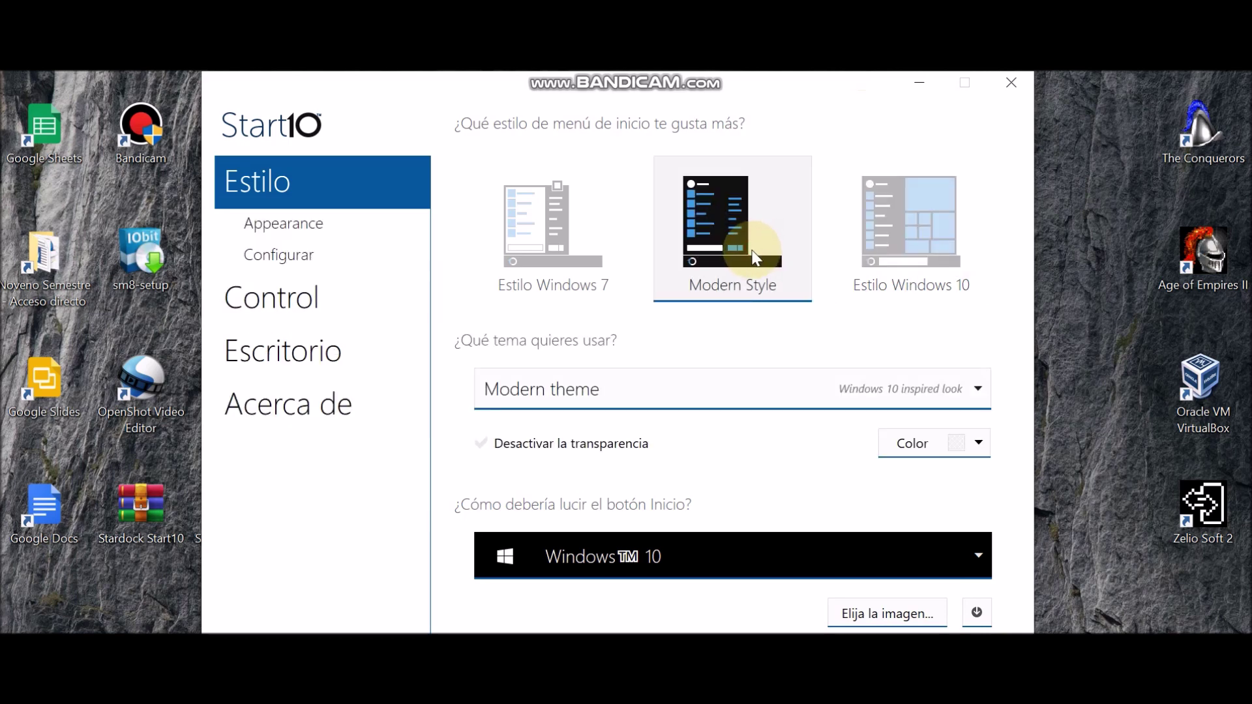
{"action": "key", "text": "super"}
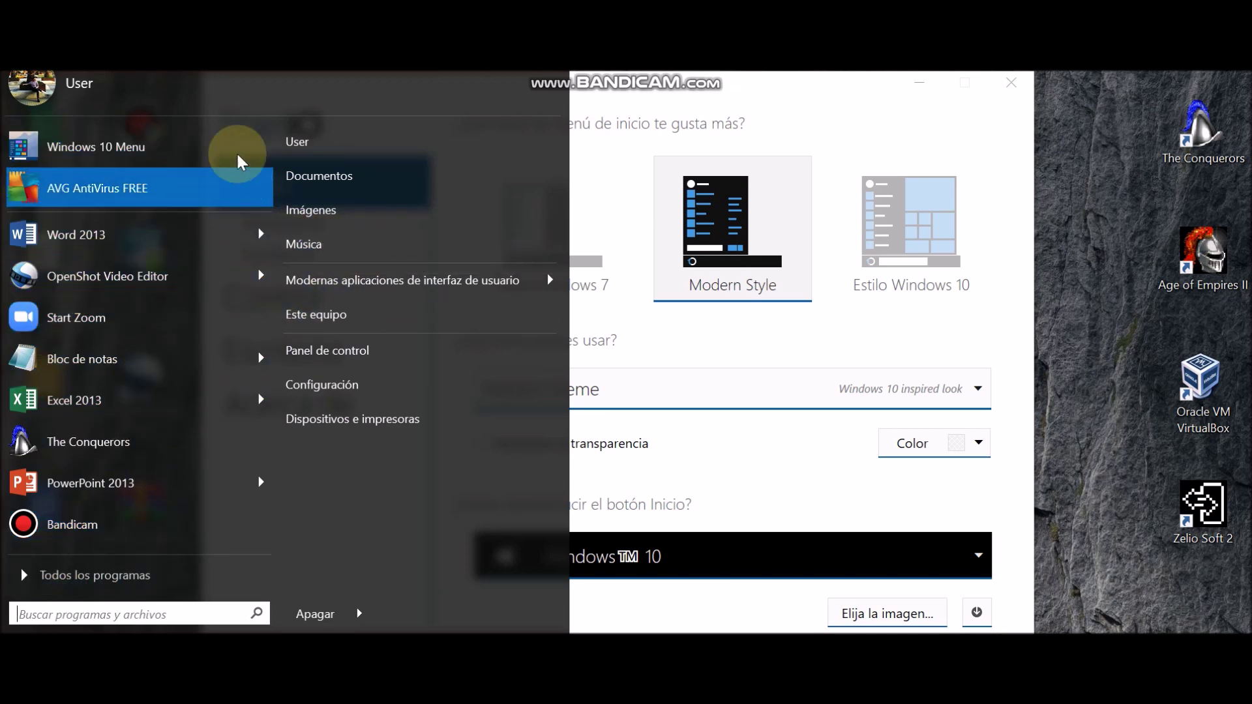
- Open the original Windows 10 Menu from the Start menu, browse its full program list, and return to the Modern Style menu
{"action": "left_click", "coordinate": [139, 142]}
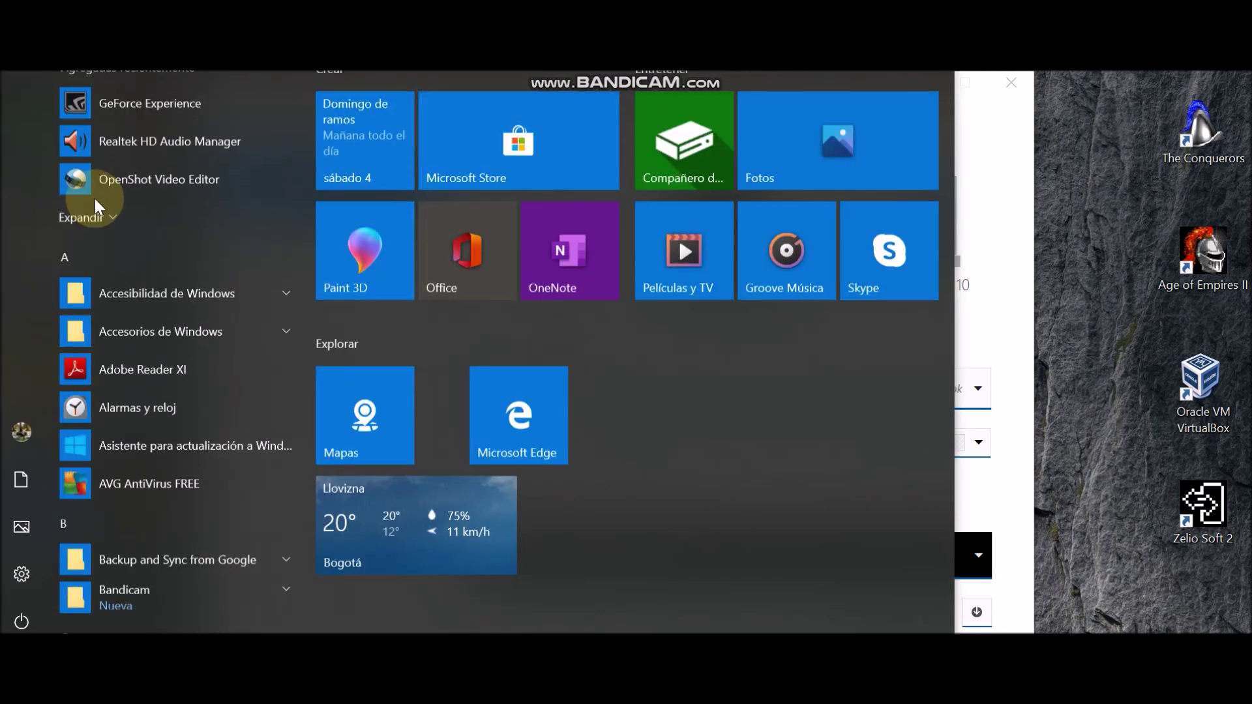
{"action": "scroll", "coordinate": [95, 199], "scroll_direction": "down", "scroll_amount": 1}
{"action": "scroll", "coordinate": [134, 398], "scroll_direction": "down", "scroll_amount": 3}
{"action": "scroll", "coordinate": [134, 397], "scroll_direction": "down", "scroll_amount": 15}
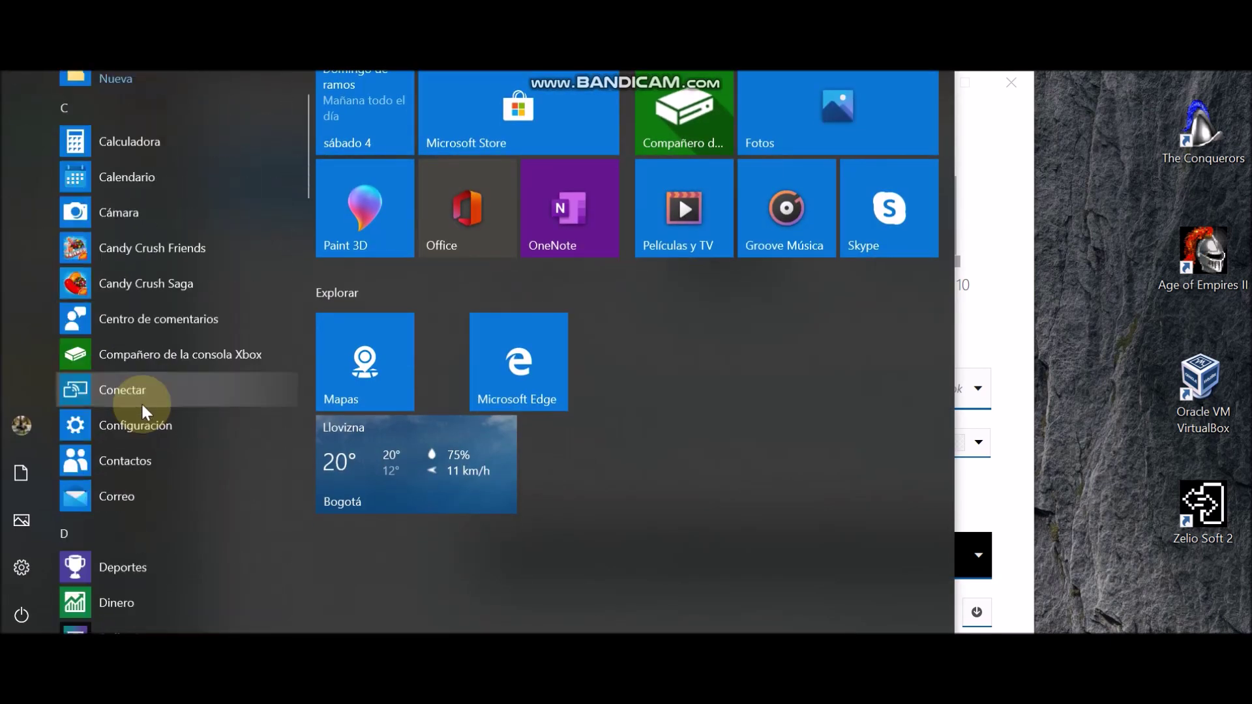
{"action": "scroll", "coordinate": [150, 418], "scroll_direction": "down", "scroll_amount": 15}
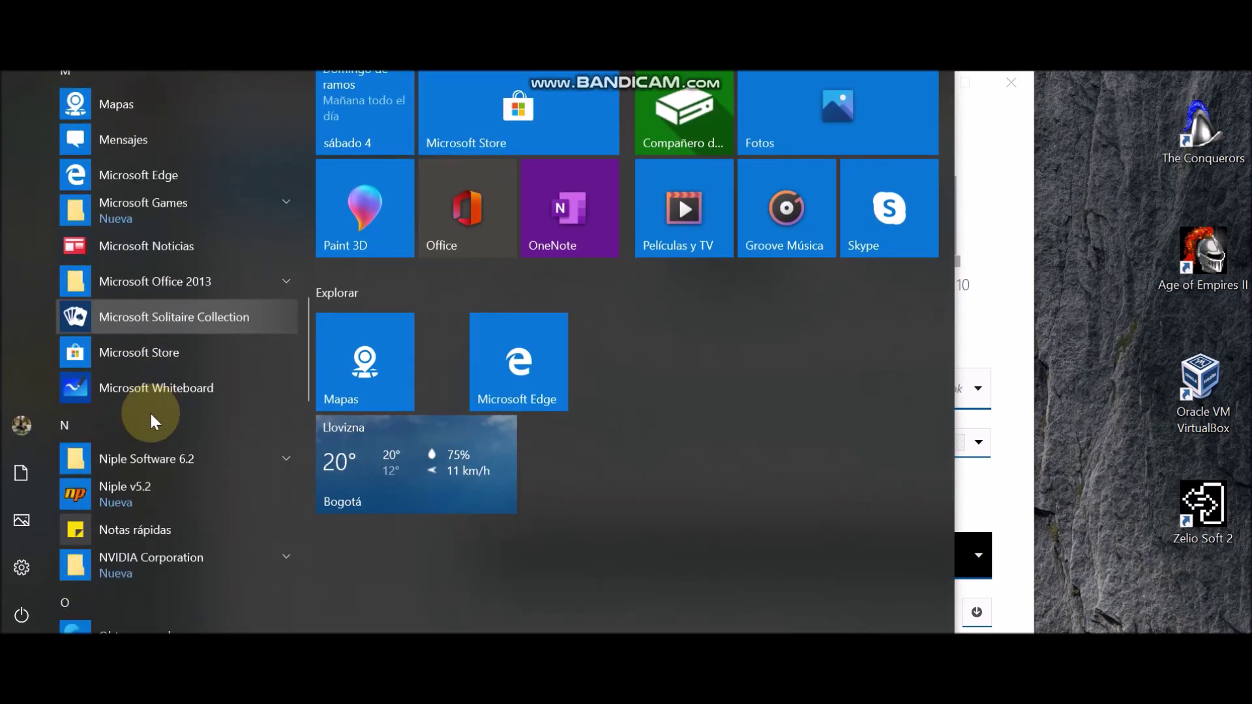
{"action": "scroll", "coordinate": [151, 423], "scroll_direction": "down", "scroll_amount": 2}
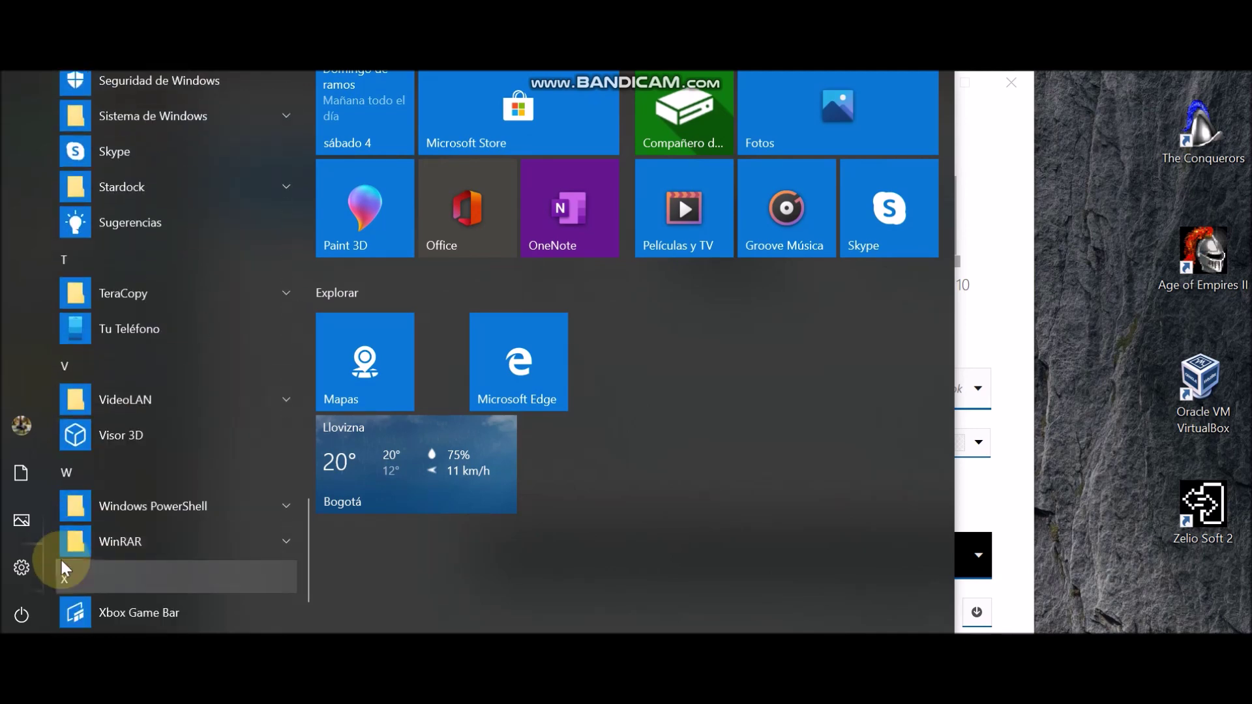
{"action": "key", "text": "super"}
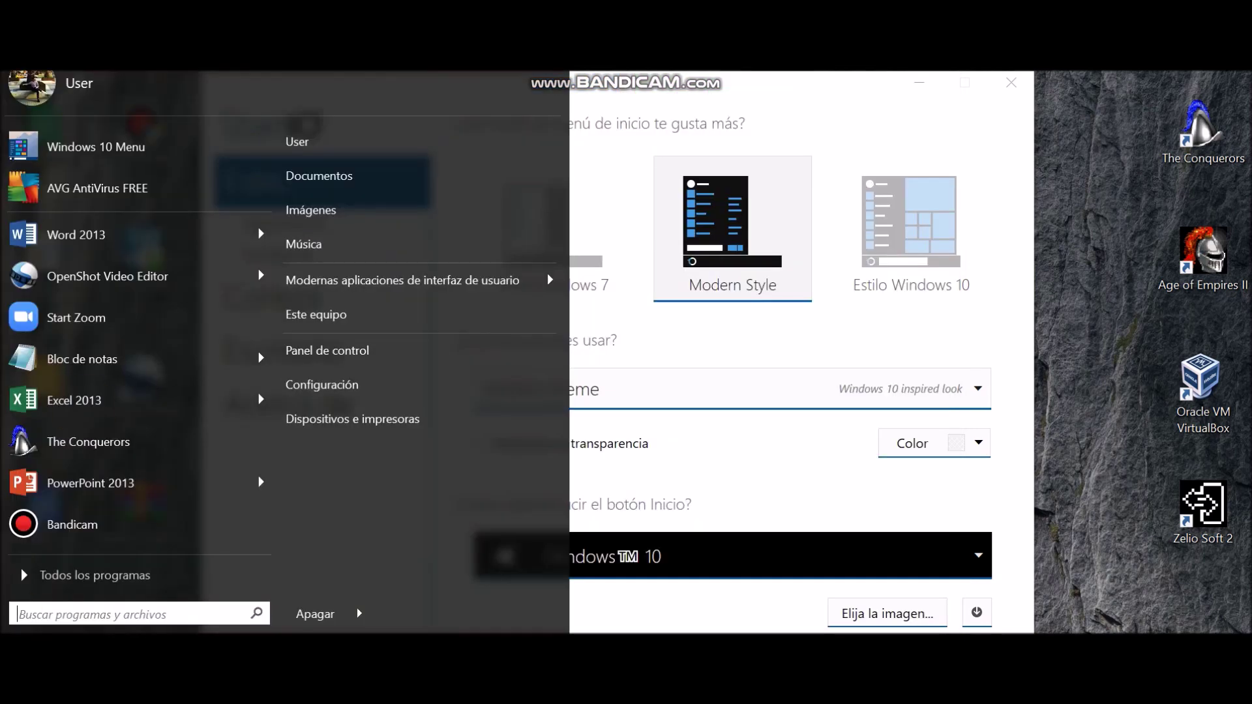
- Set the Start menu style back to Estilo Windows 7 and check the Start menu's appearance
{"action": "left_click", "coordinate": [595, 247]}
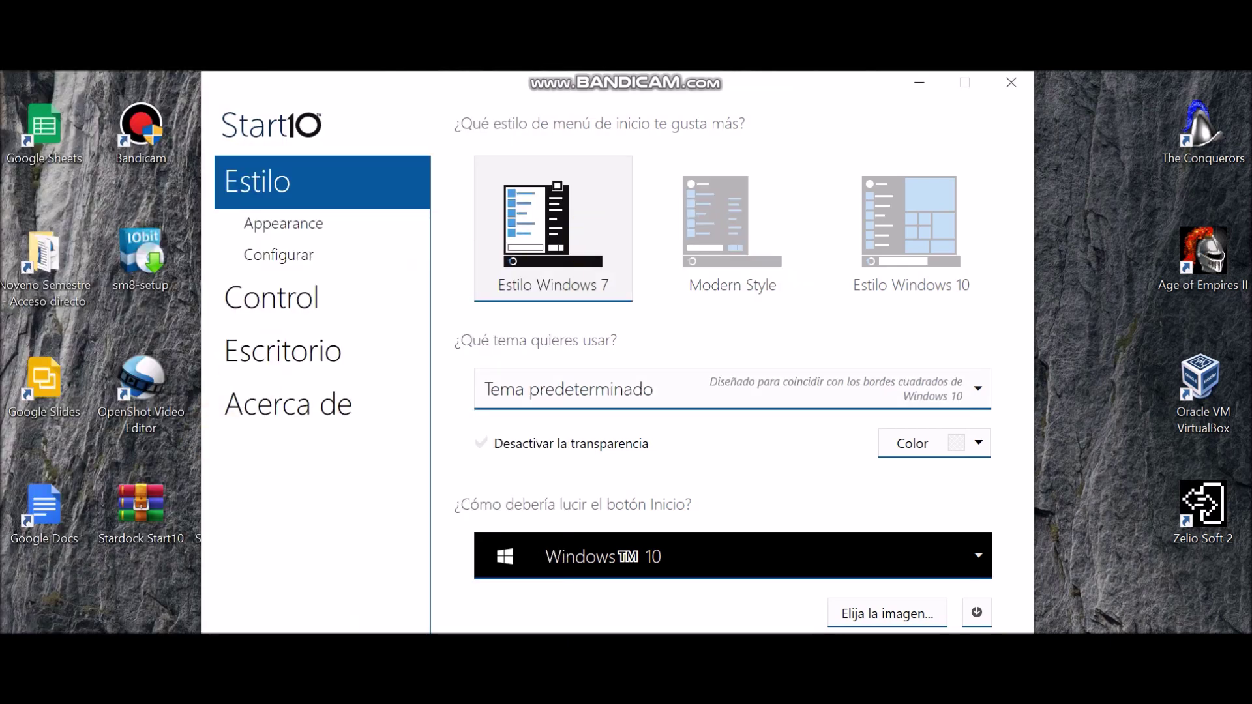
{"action": "key", "text": "super"}
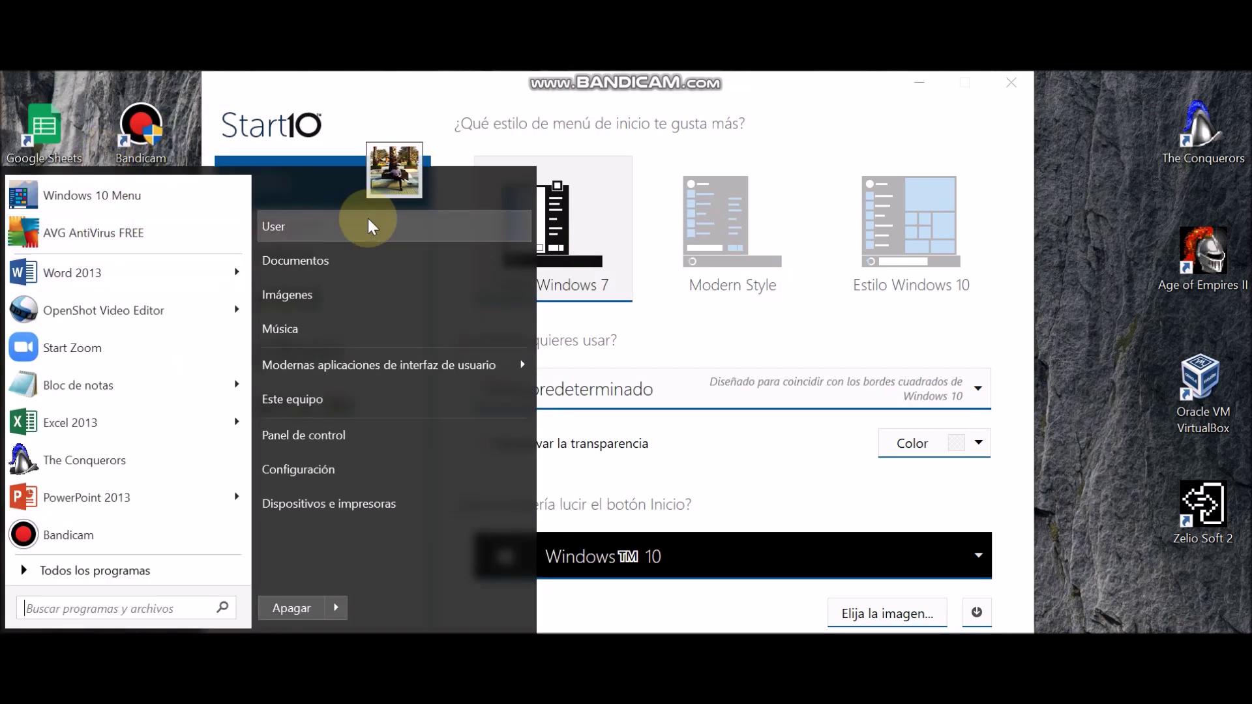
{"action": "left_click", "coordinate": [738, 325]}
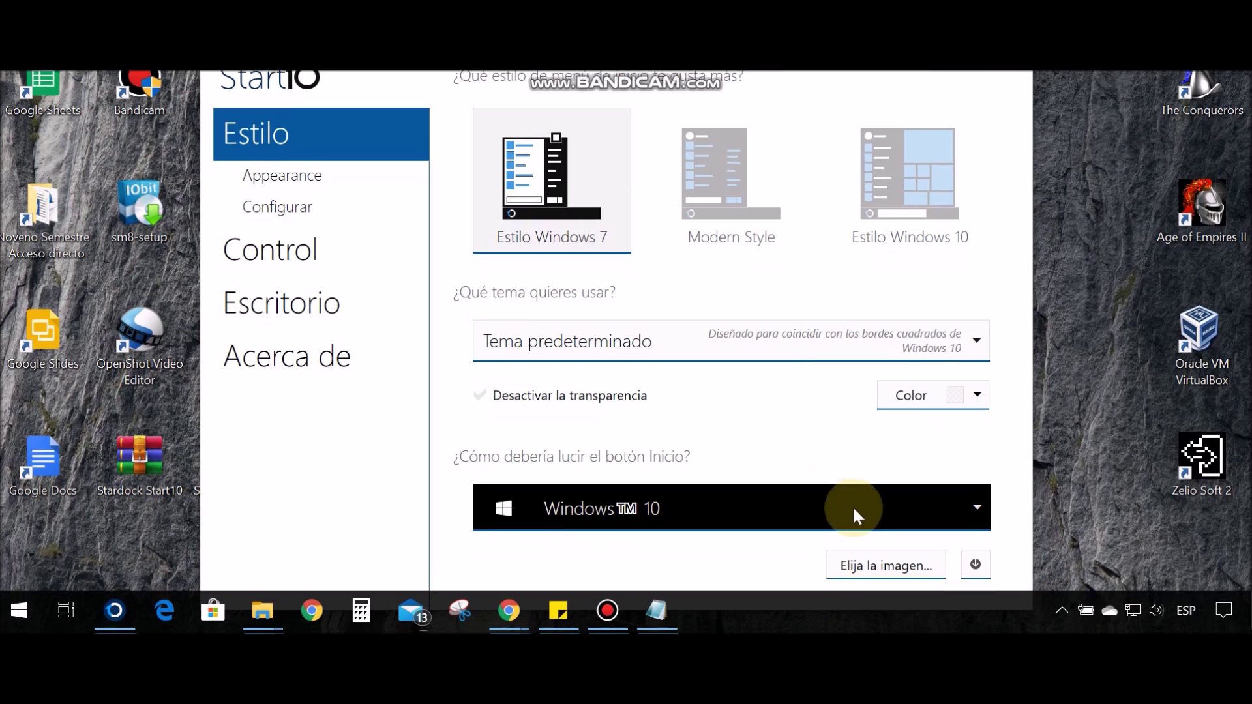
- Set the Start button image to Domon edit and test the new button on the taskbar
{"action": "left_click", "coordinate": [861, 503]}
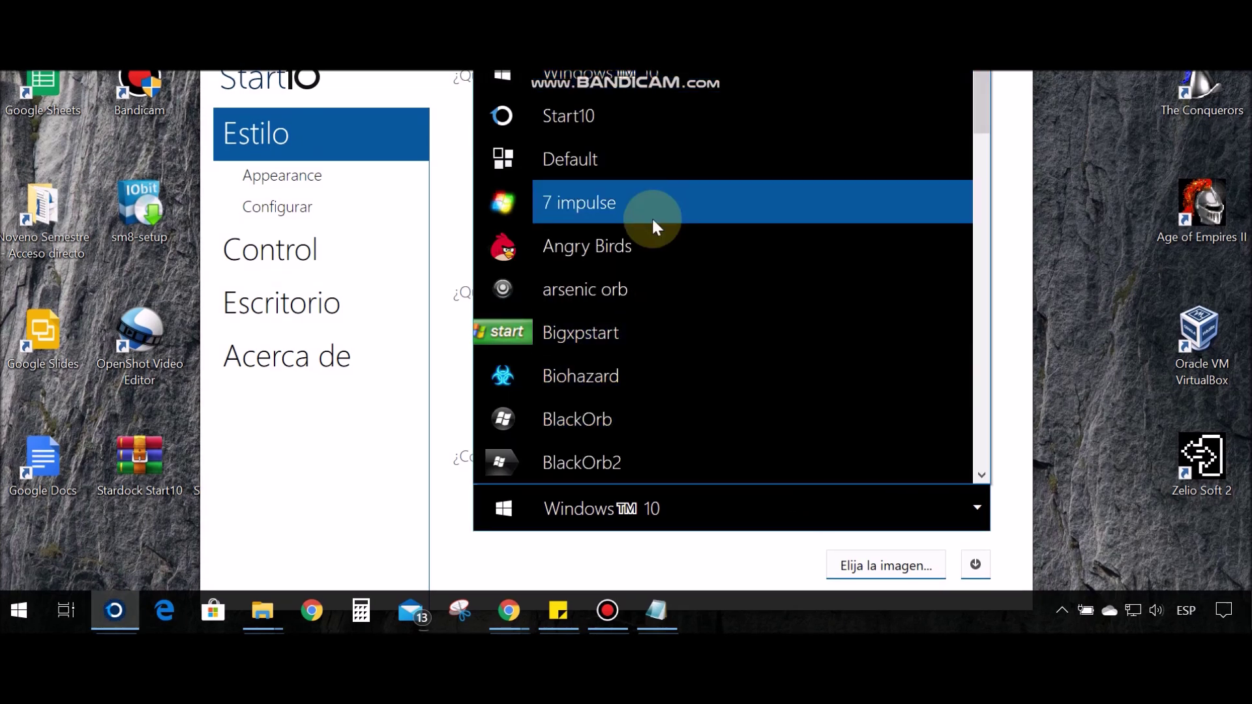
{"action": "scroll", "coordinate": [617, 196], "scroll_direction": "down", "scroll_amount": 4}
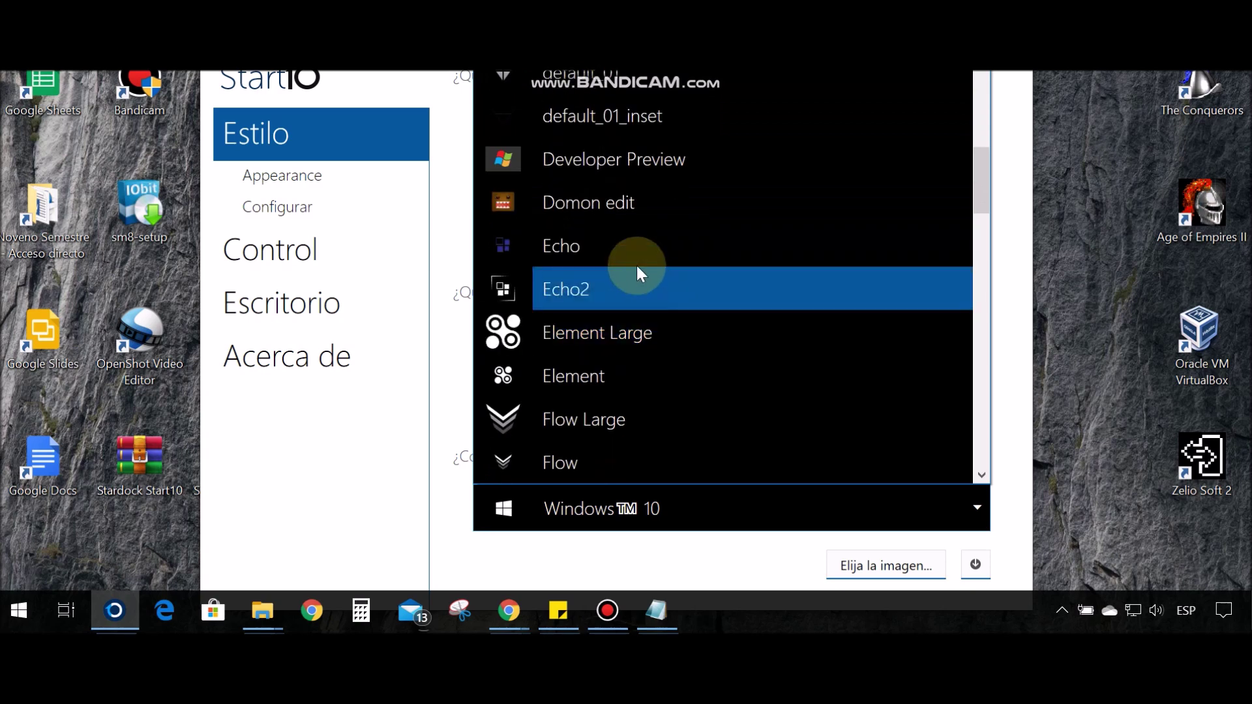
{"action": "left_click", "coordinate": [597, 202]}
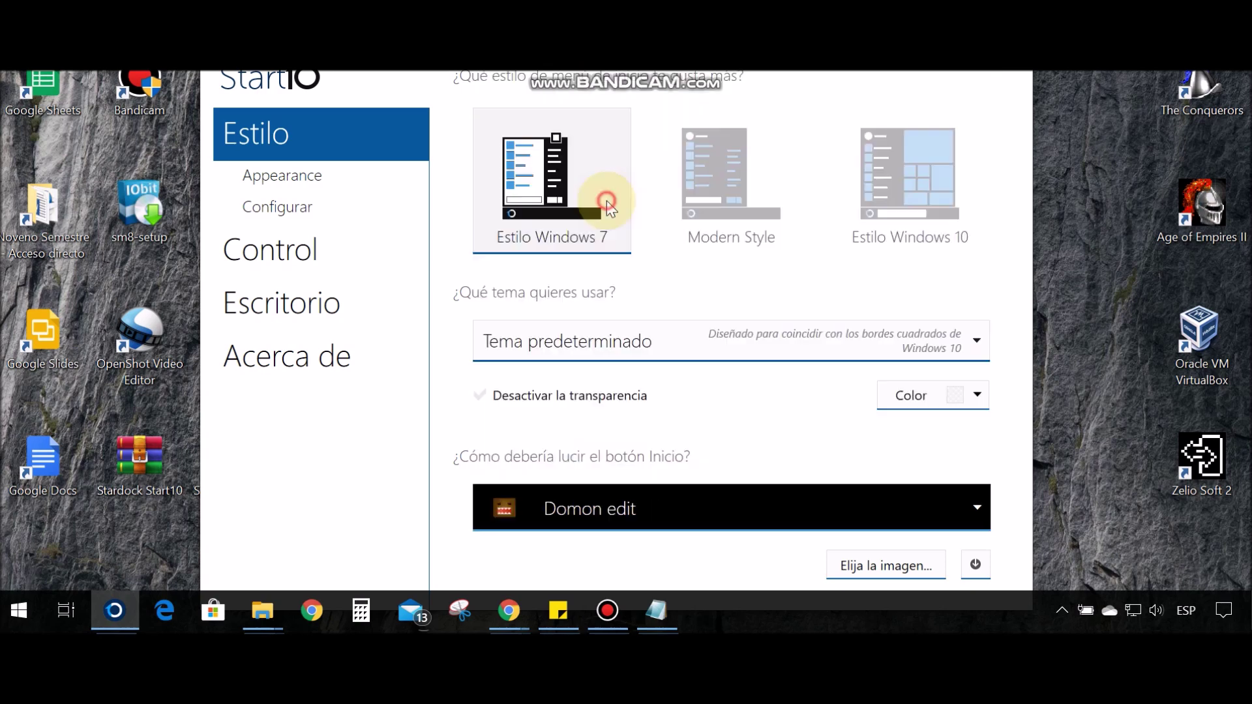
{"action": "left_click", "coordinate": [17, 610]}
{"action": "left_click", "coordinate": [17, 611]}
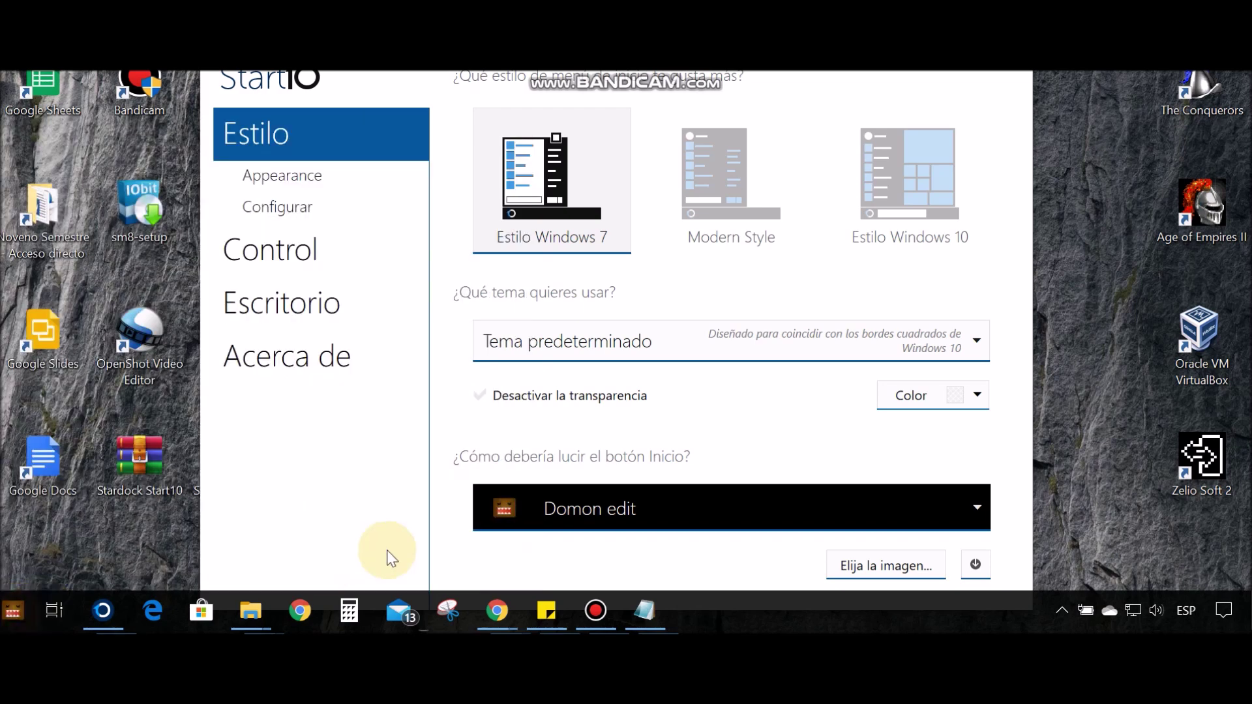
- Change the Start button image to Bigxpstart
{"action": "left_click", "coordinate": [512, 506]}
{"action": "scroll", "coordinate": [623, 313], "scroll_direction": "up", "scroll_amount": 10}
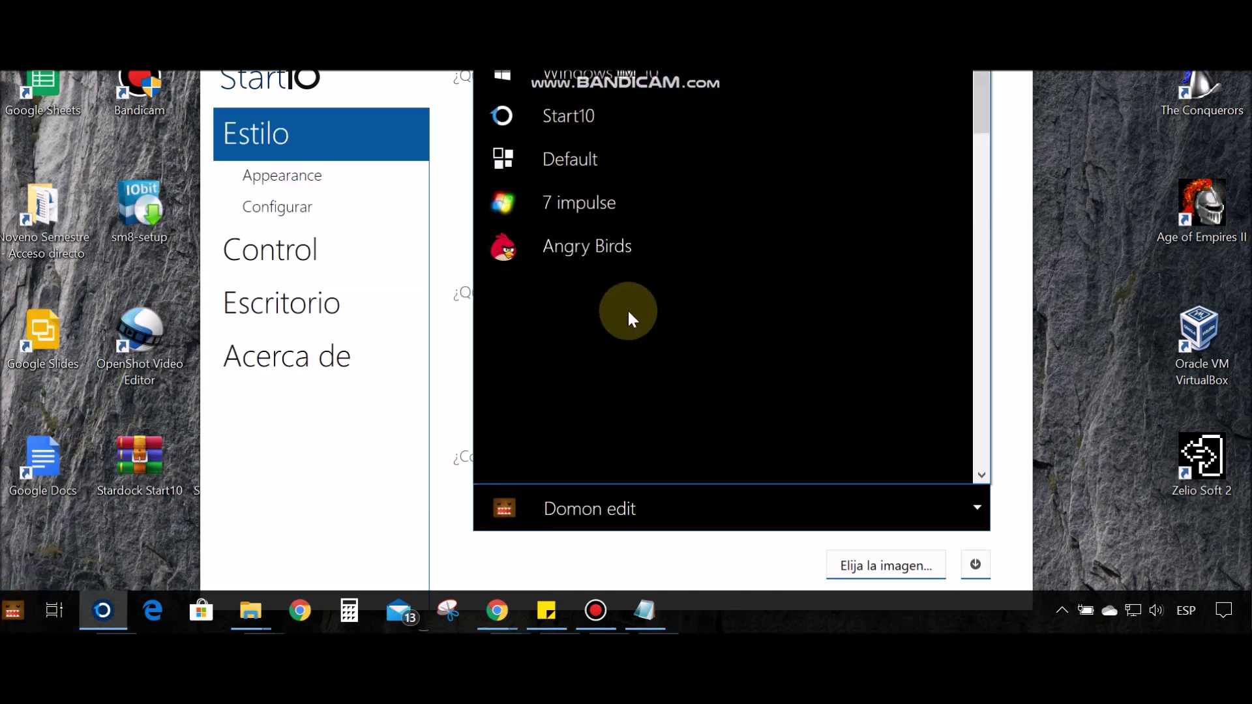
{"action": "left_click", "coordinate": [570, 336]}
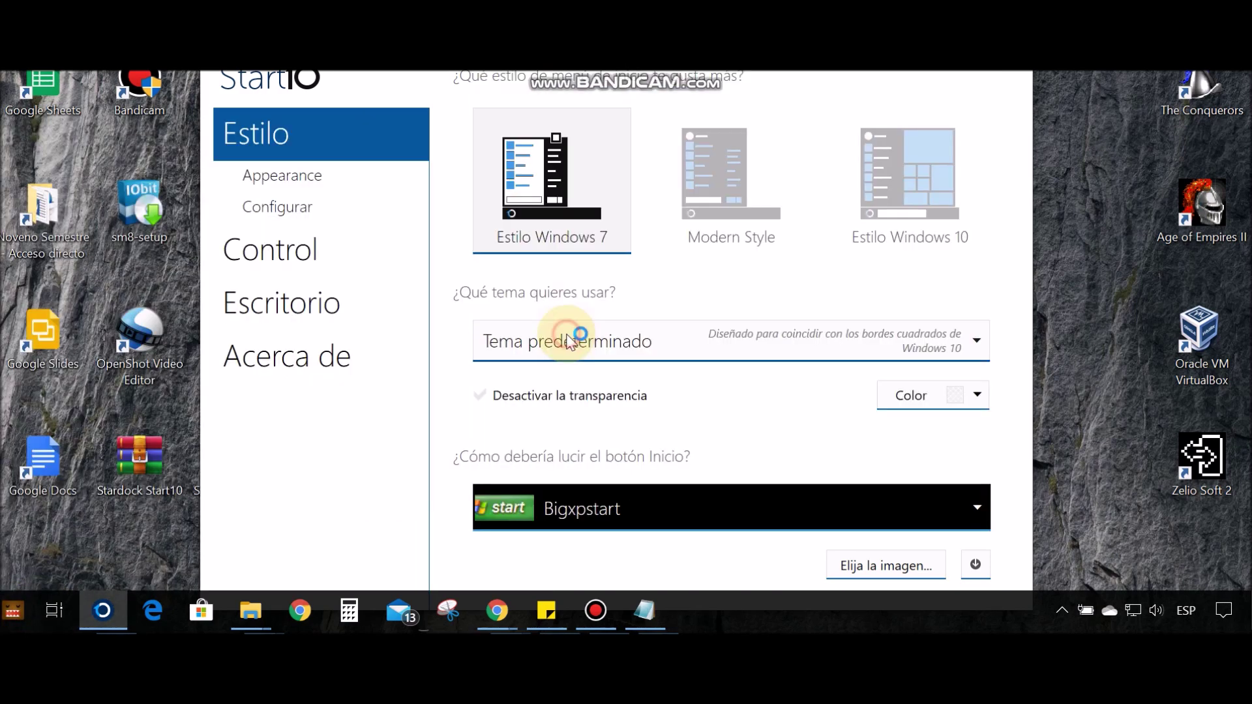
- Check the Start menu with the current button, change the Start button image to Casper and test it on the taskbar
{"action": "left_click", "coordinate": [9, 613]}
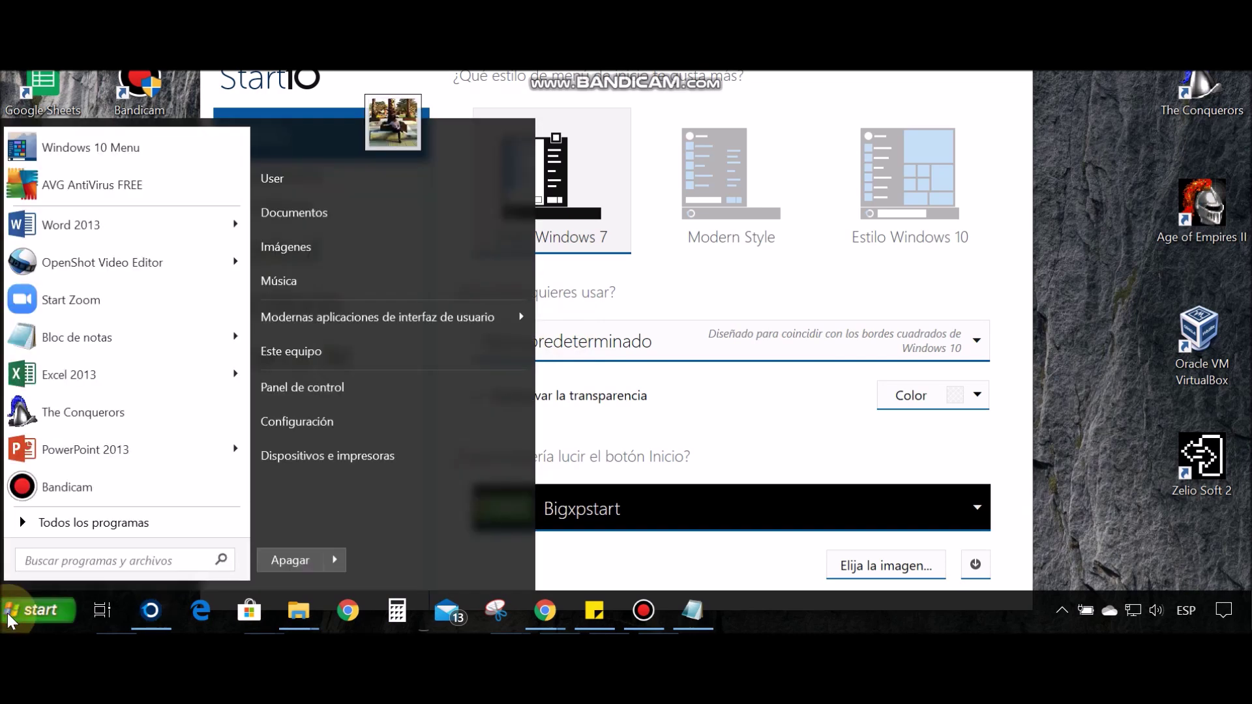
{"action": "left_click", "coordinate": [9, 616]}
{"action": "left_click", "coordinate": [737, 522]}
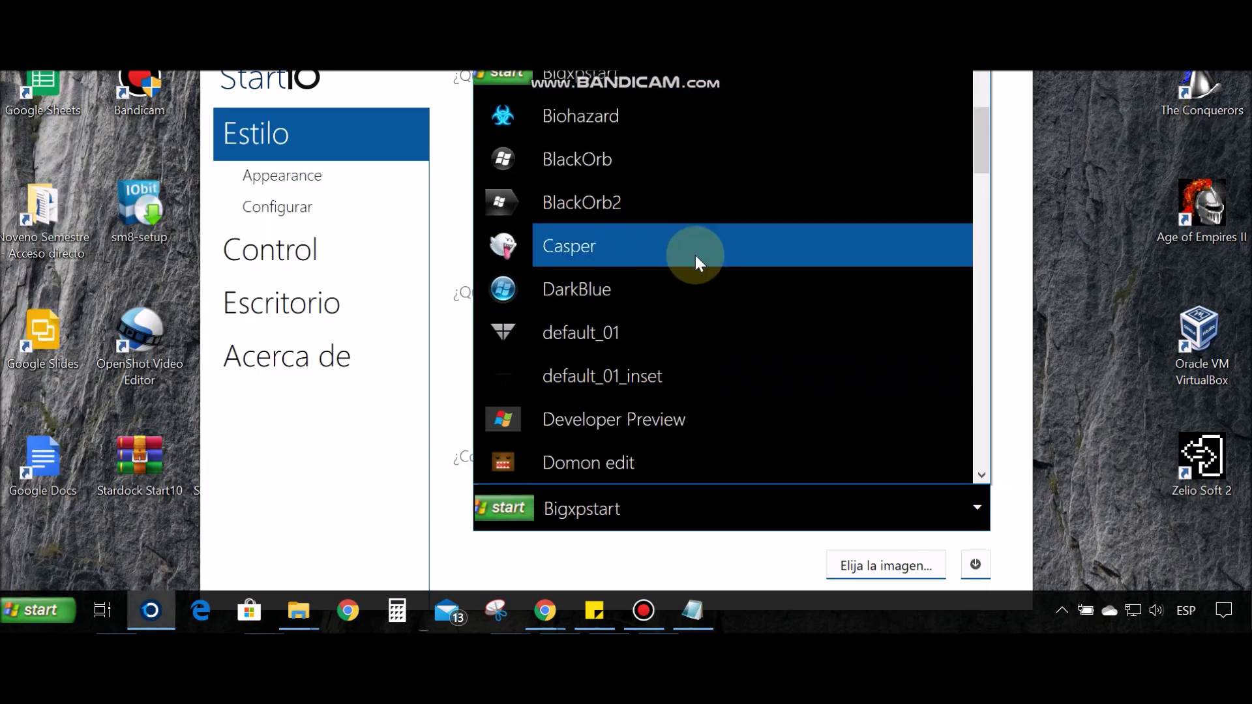
{"action": "left_click", "coordinate": [695, 255]}
{"action": "left_click", "coordinate": [12, 609]}
{"action": "left_click", "coordinate": [11, 610]}
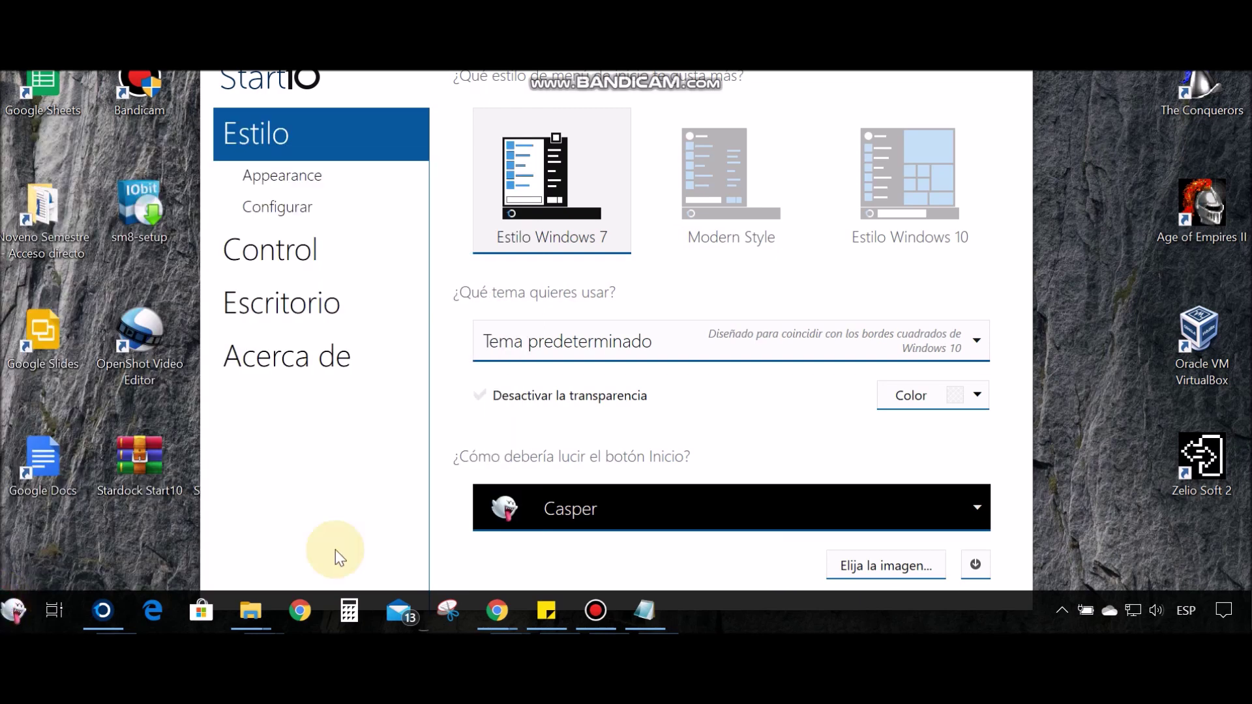
- Try showing the Start menu icons as tiles split into 3 columns, check the menu, and turn the tiles option back off
{"action": "left_click", "coordinate": [303, 175]}
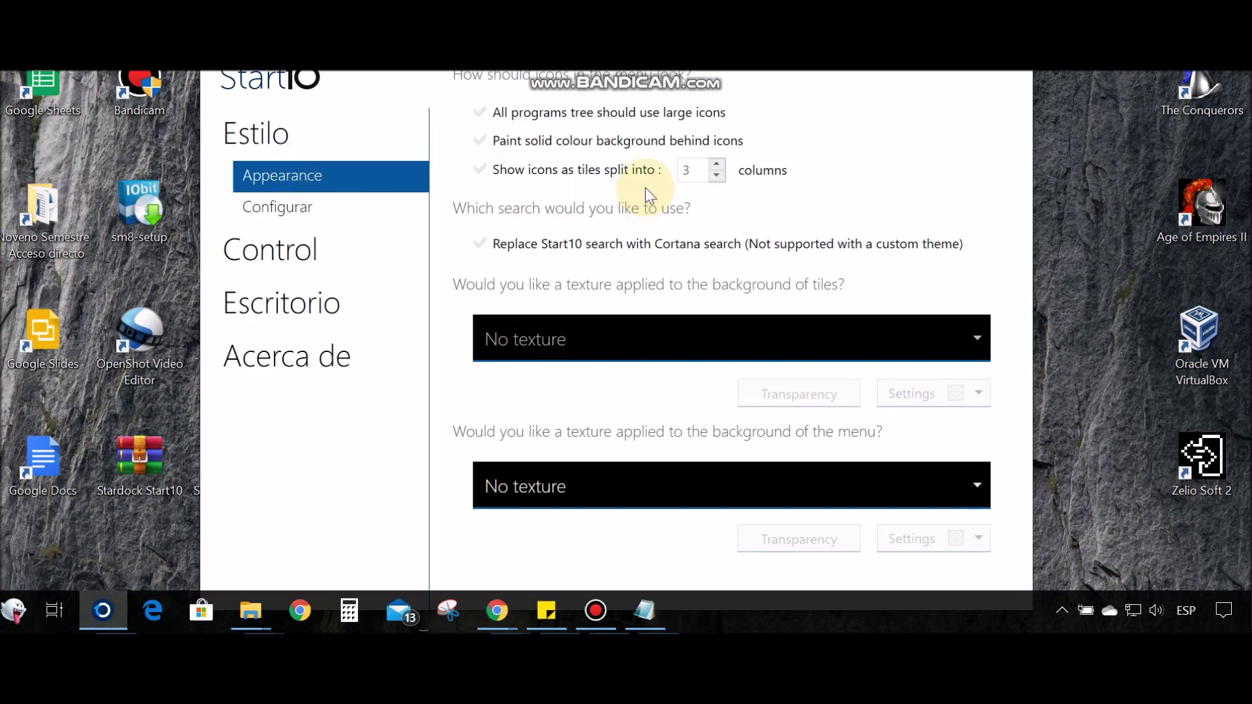
{"action": "left_click", "coordinate": [472, 108]}
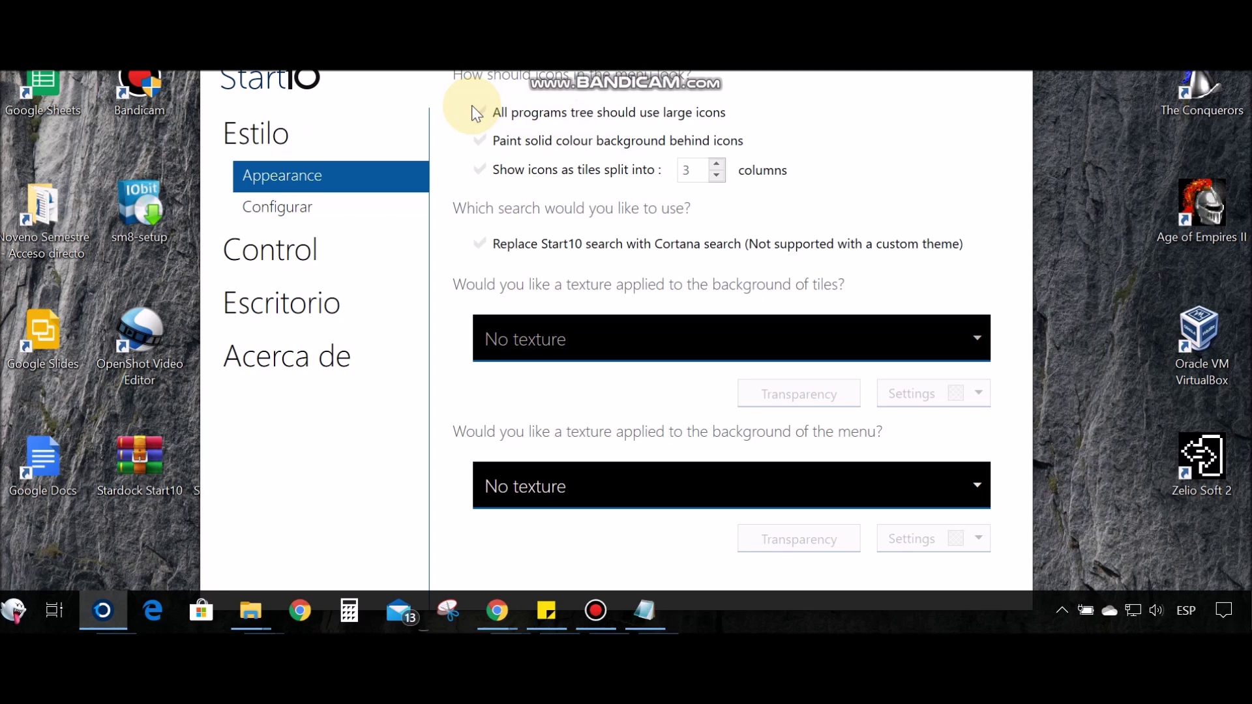
{"action": "left_click", "coordinate": [481, 170]}
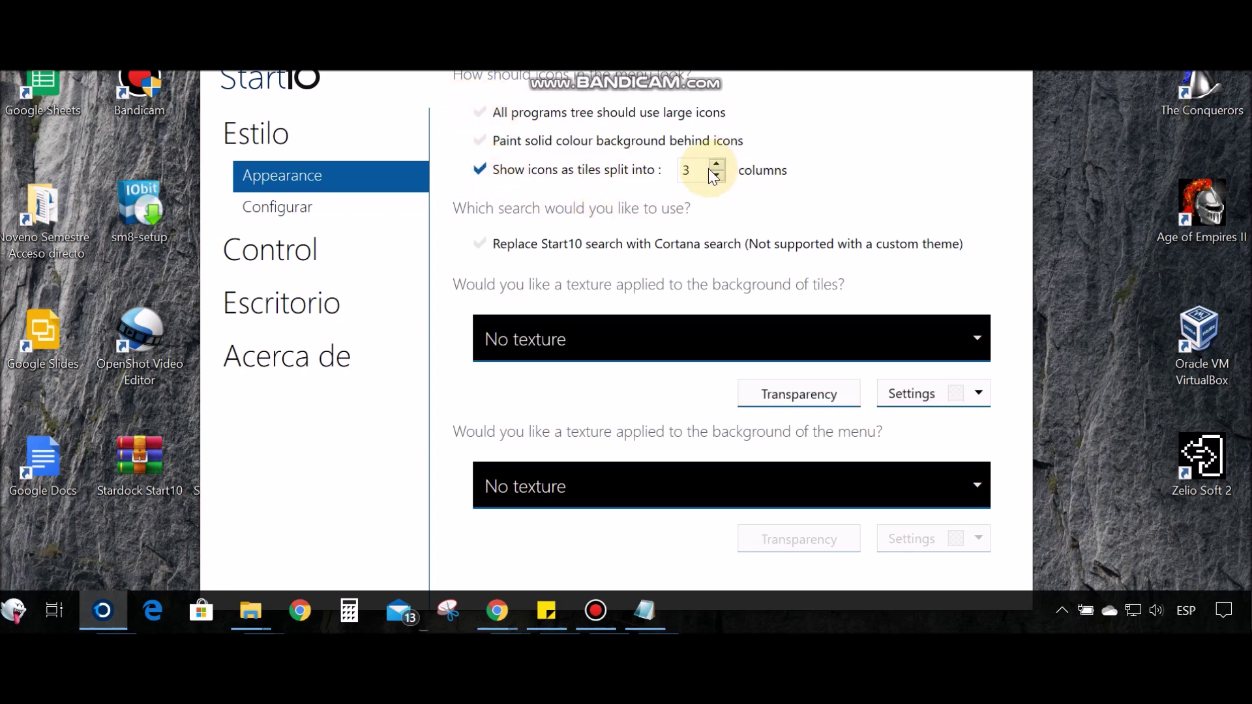
{"action": "key", "text": "super"}
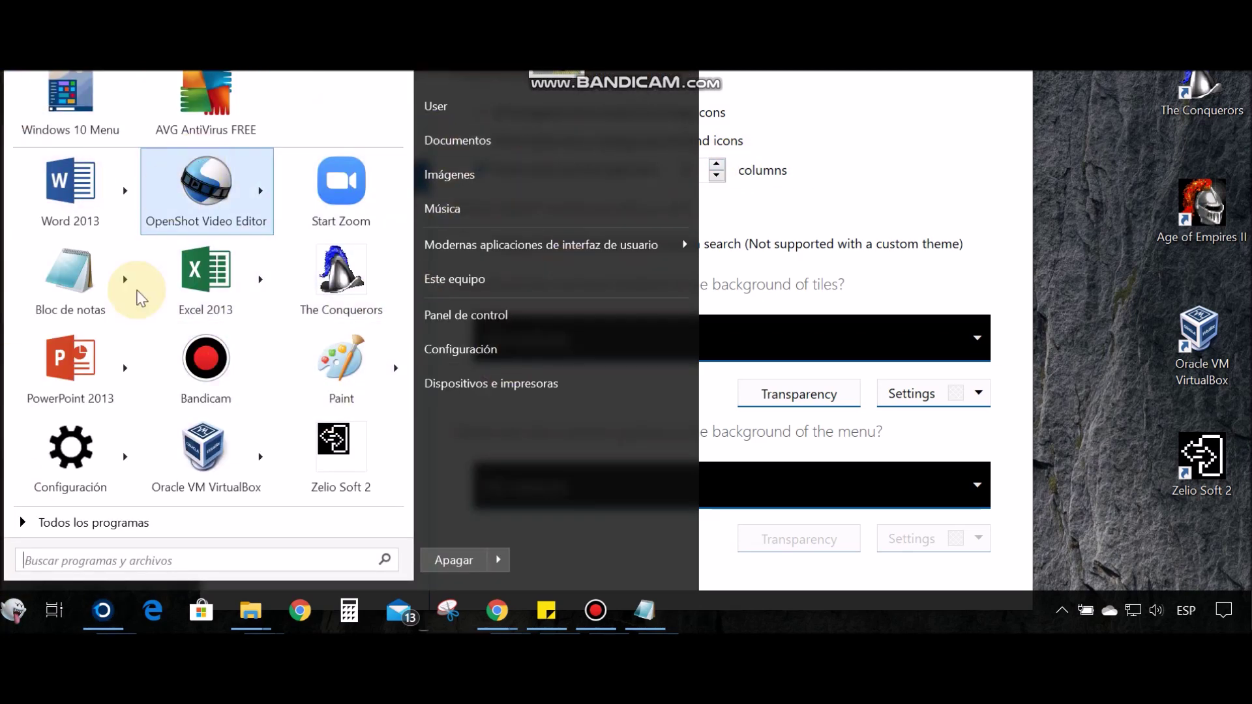
{"action": "left_click", "coordinate": [922, 173]}
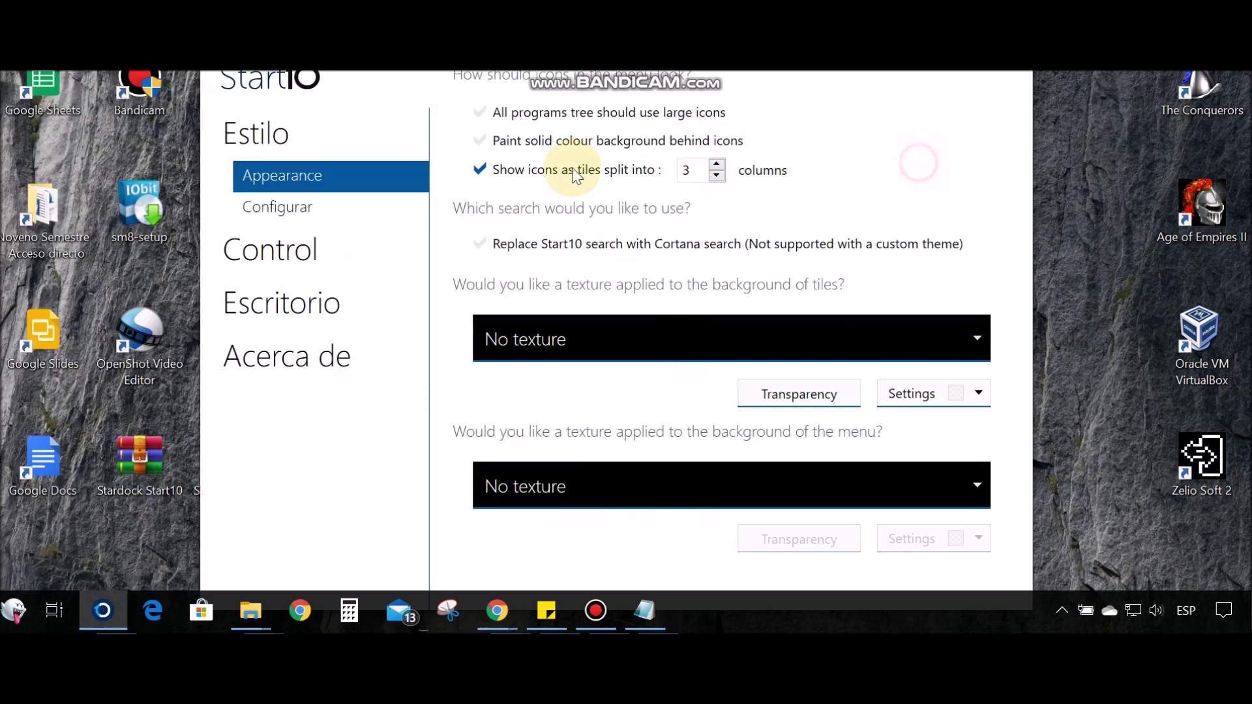
{"action": "left_click", "coordinate": [480, 170]}
- View the Control settings, and in the Escritorio settings set the taskbar transparency to about 63% solid
{"action": "left_click", "coordinate": [287, 248]}
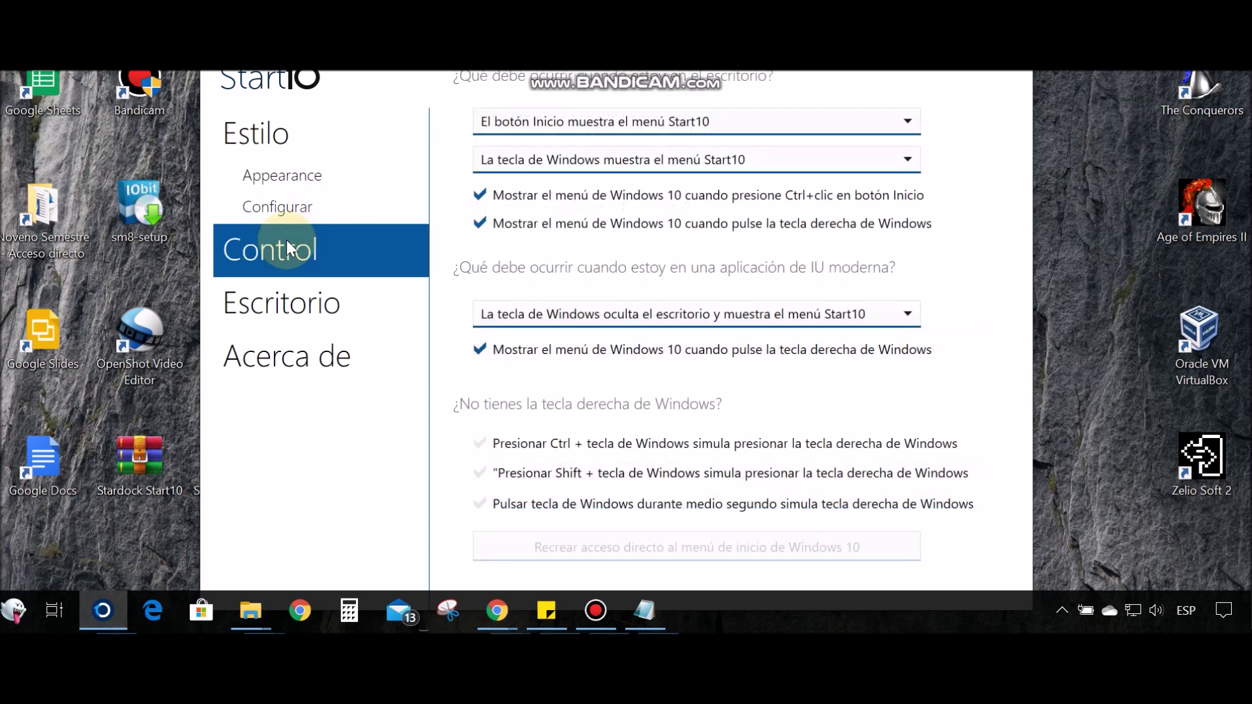
{"action": "left_click", "coordinate": [285, 301]}
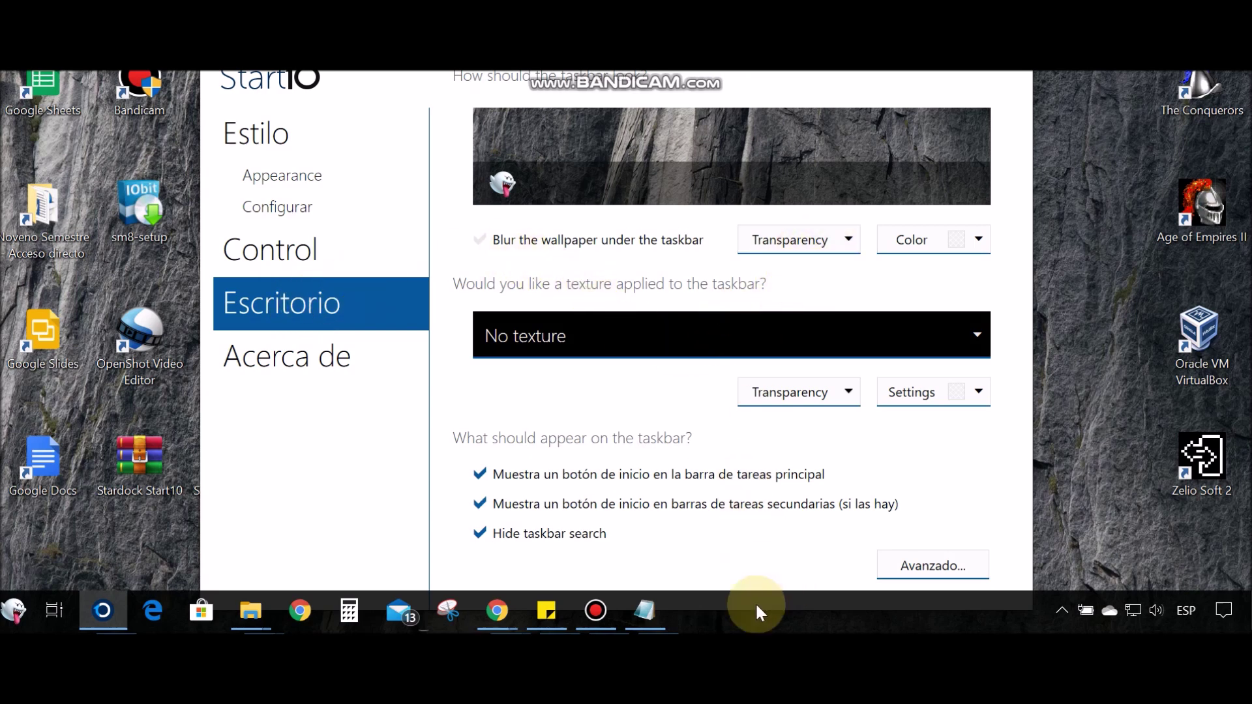
{"action": "left_click", "coordinate": [847, 241]}
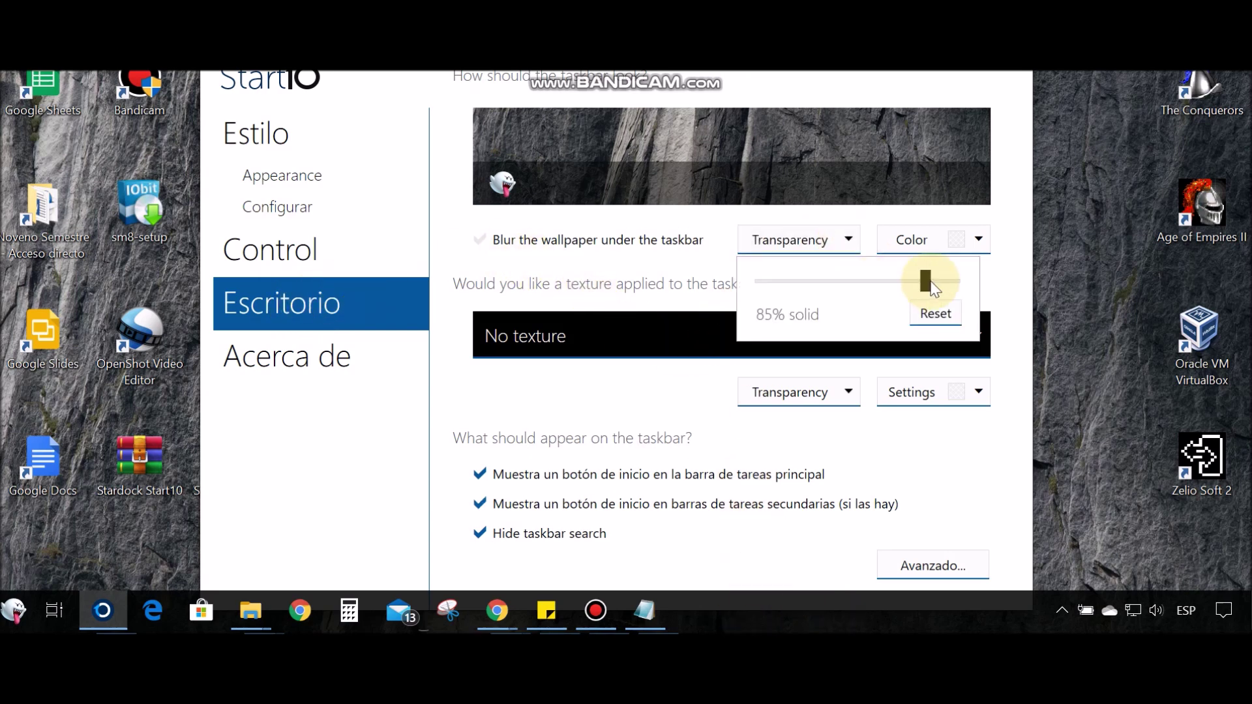
{"action": "left_click_drag", "start_coordinate": [845, 292], "coordinate": [888, 311]}
- Look at the taskbar background colour options and apply the Grunge Stone 01 texture to the taskbar
{"action": "left_click", "coordinate": [965, 239]}
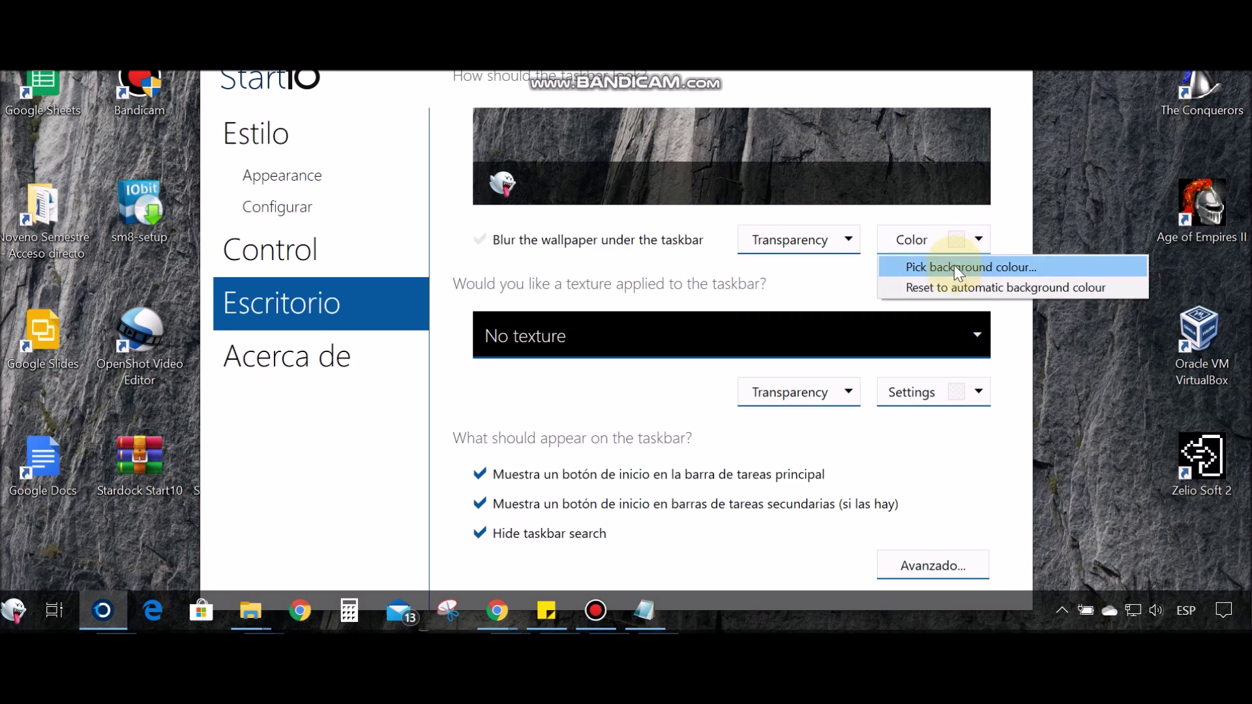
{"action": "left_click", "coordinate": [865, 329]}
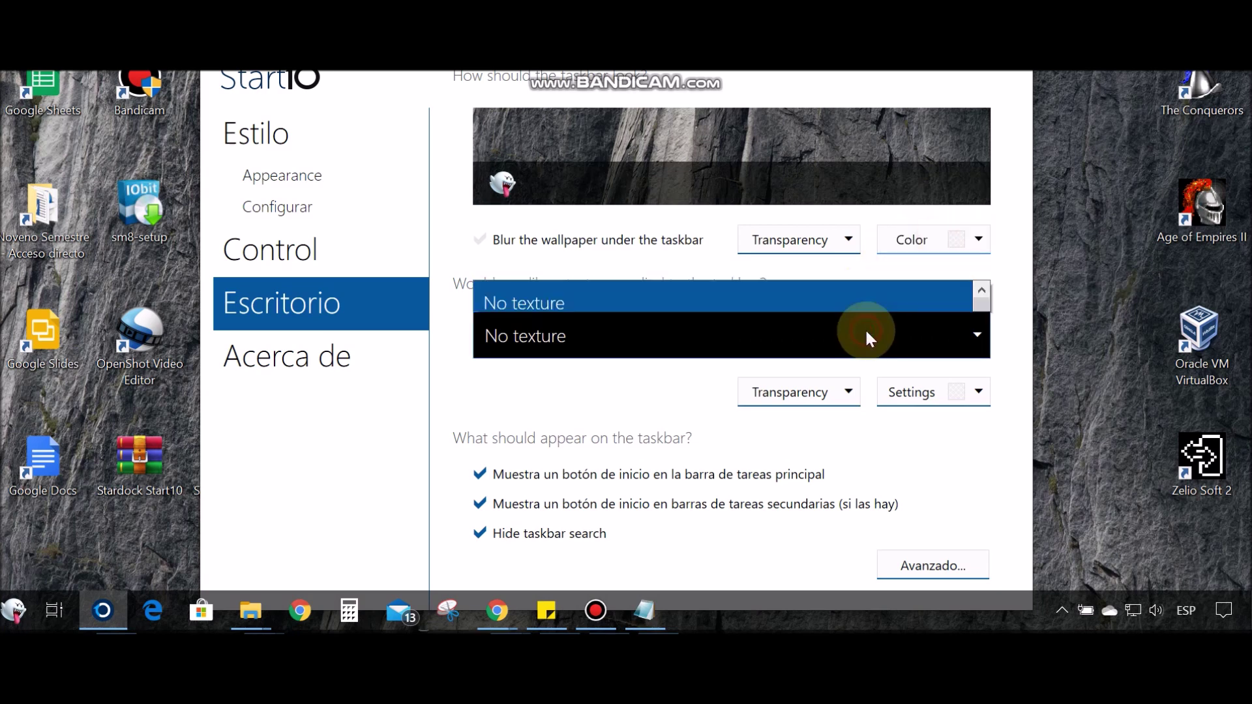
{"action": "left_click", "coordinate": [840, 207]}
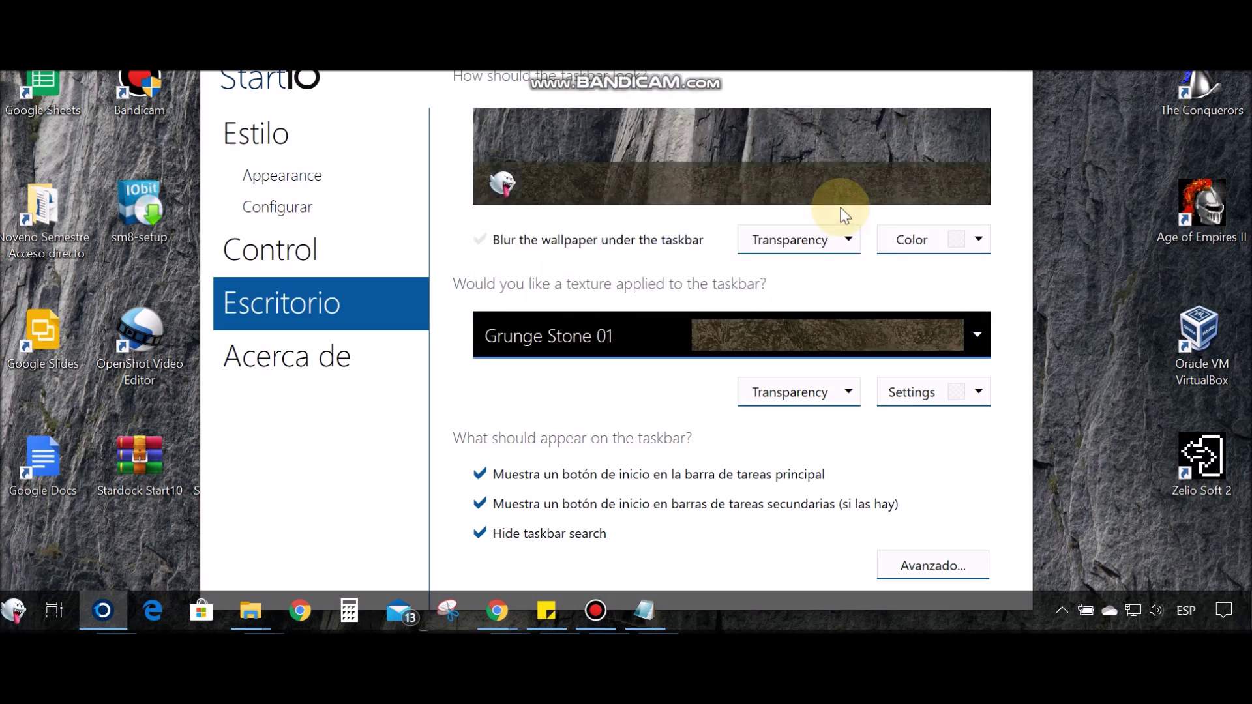
- Set the taskbar transparency to 54% solid and minimize the settings window to show the desktop
{"action": "left_click", "coordinate": [802, 240]}
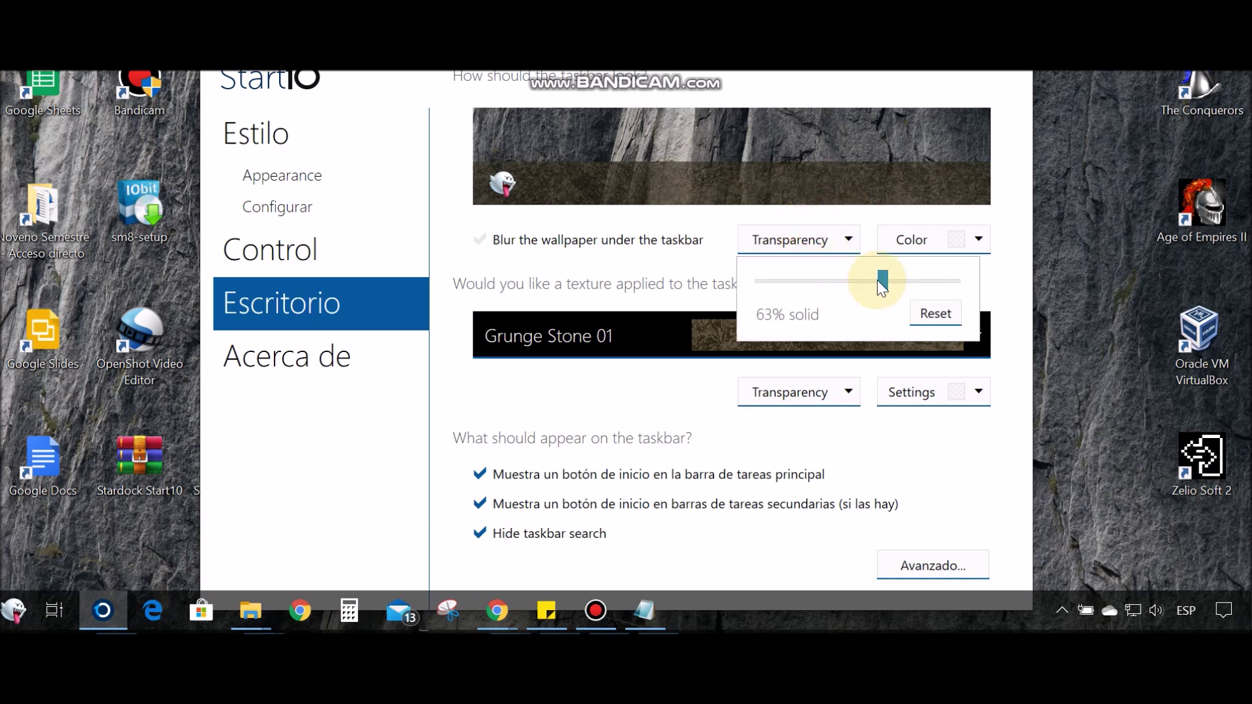
{"action": "mouse_move", "coordinate": [877, 280]}
{"action": "left_mouse_down"}
{"action": "mouse_move", "coordinate": [965, 278]}
{"action": "mouse_move", "coordinate": [862, 287]}
{"action": "left_mouse_up"}
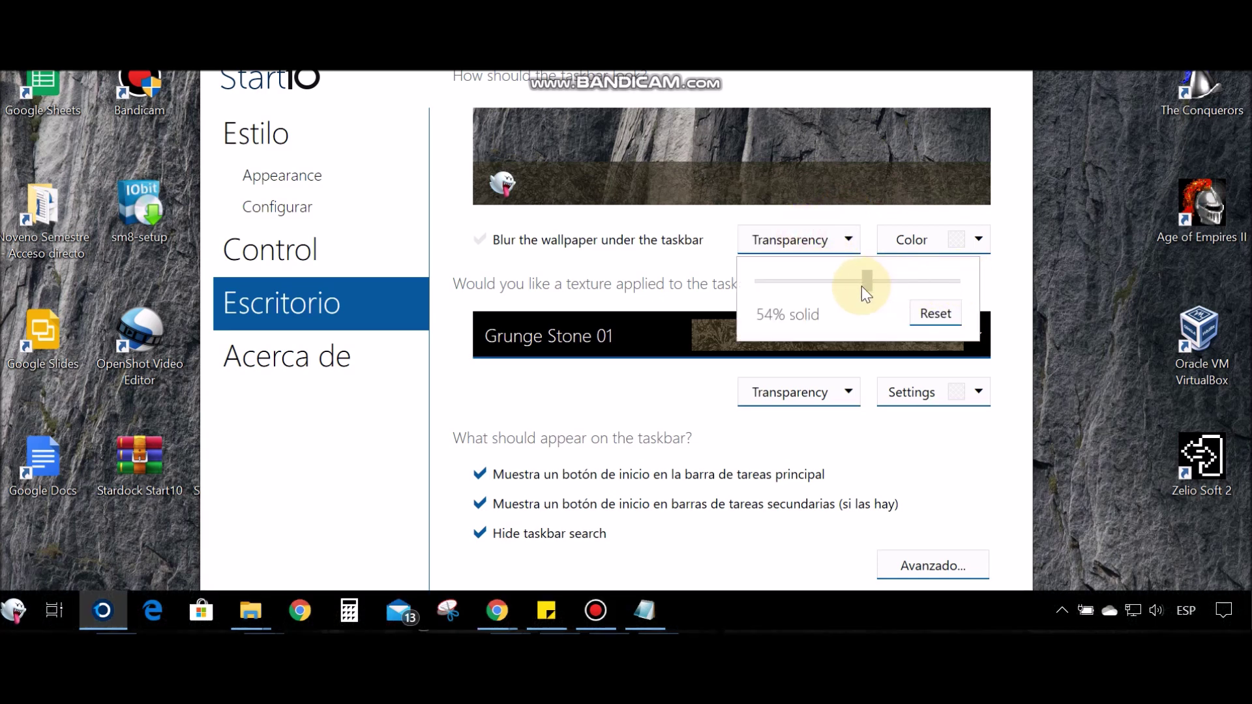
{"action": "left_click", "coordinate": [846, 240]}
{"action": "left_click", "coordinate": [846, 240]}
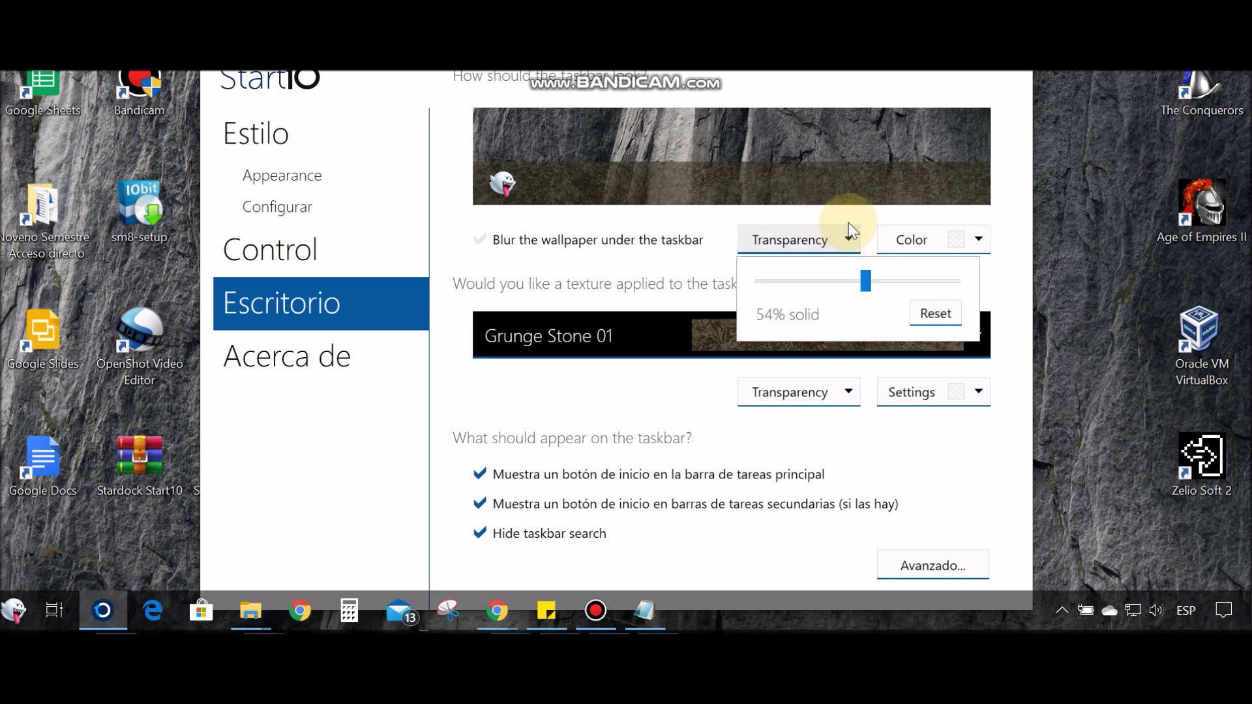
{"action": "left_click", "coordinate": [950, 448]}
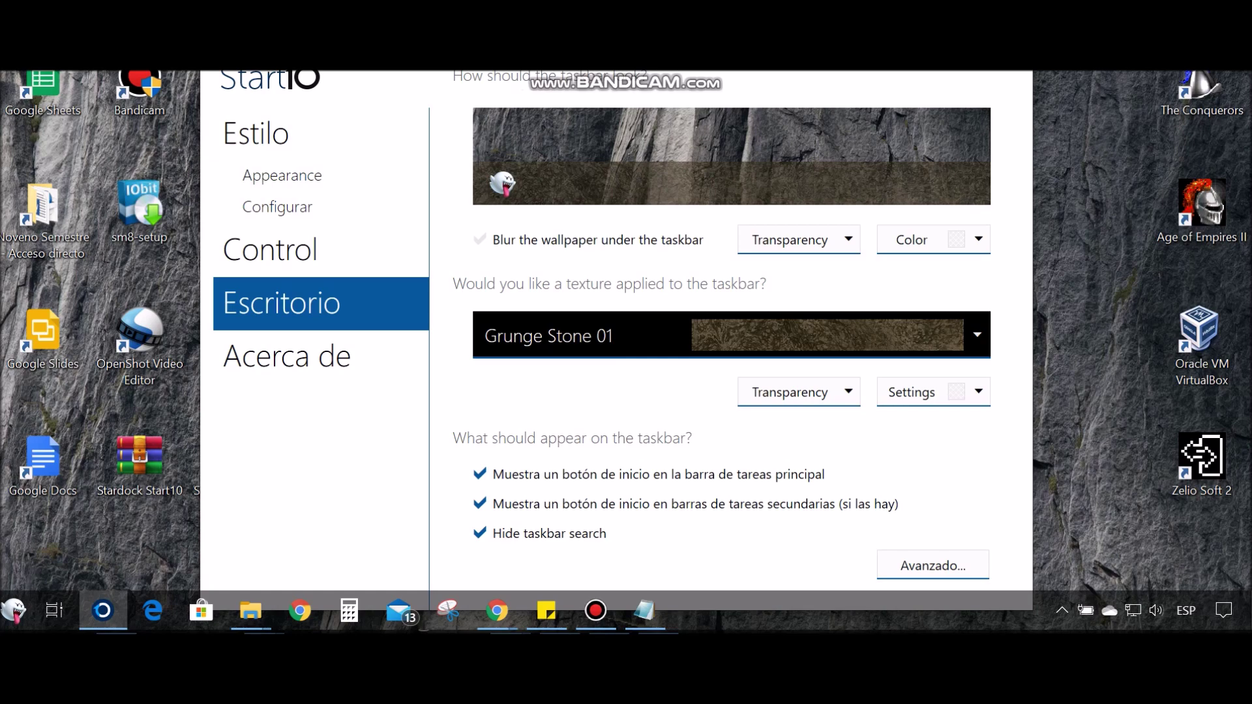
{"action": "key", "text": "super+Down"}
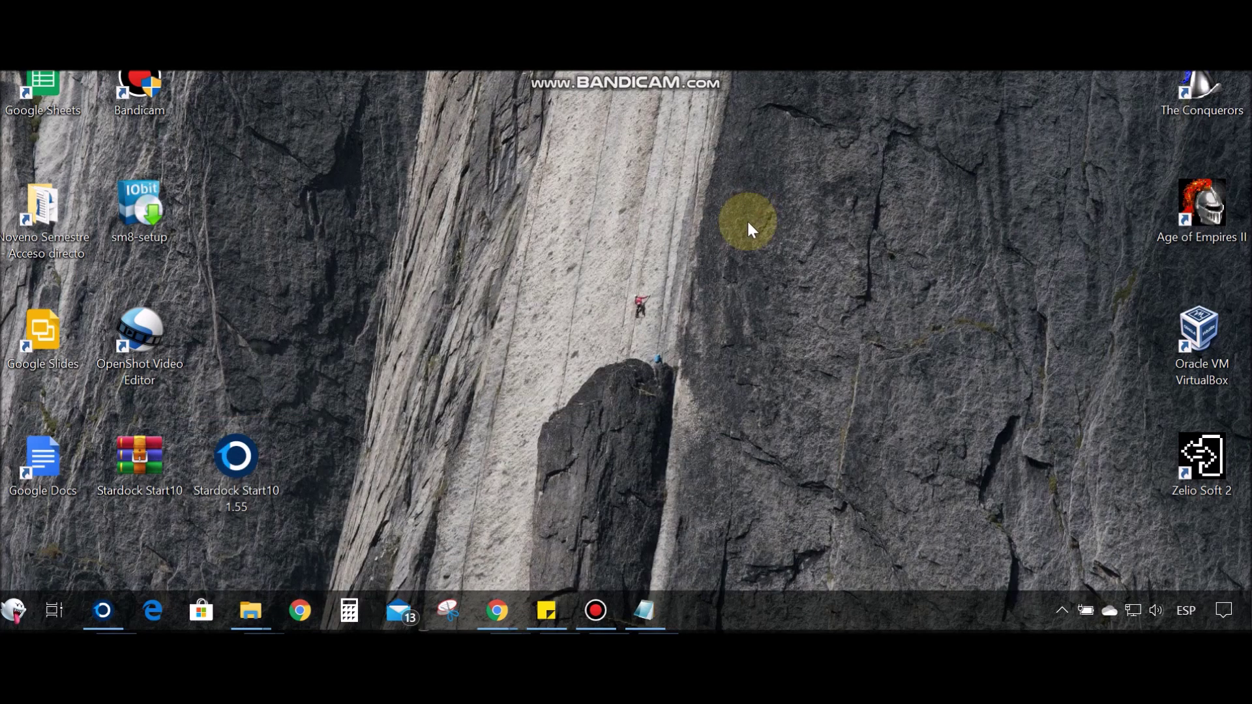